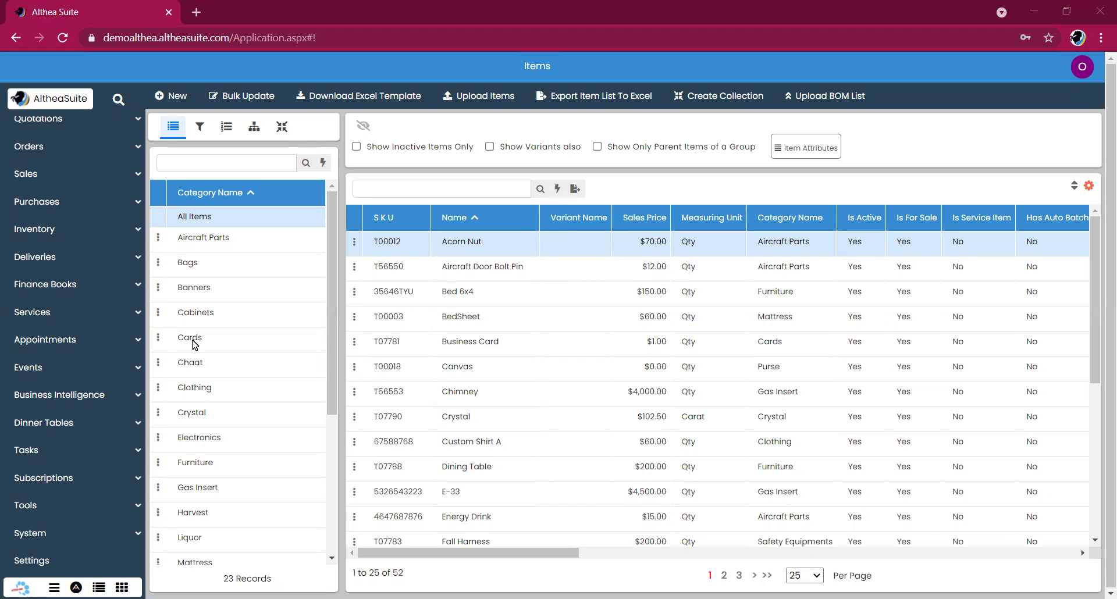
- Leave the Items catalogue and open Settings from the bottom of the left sidebar
click(54, 568)
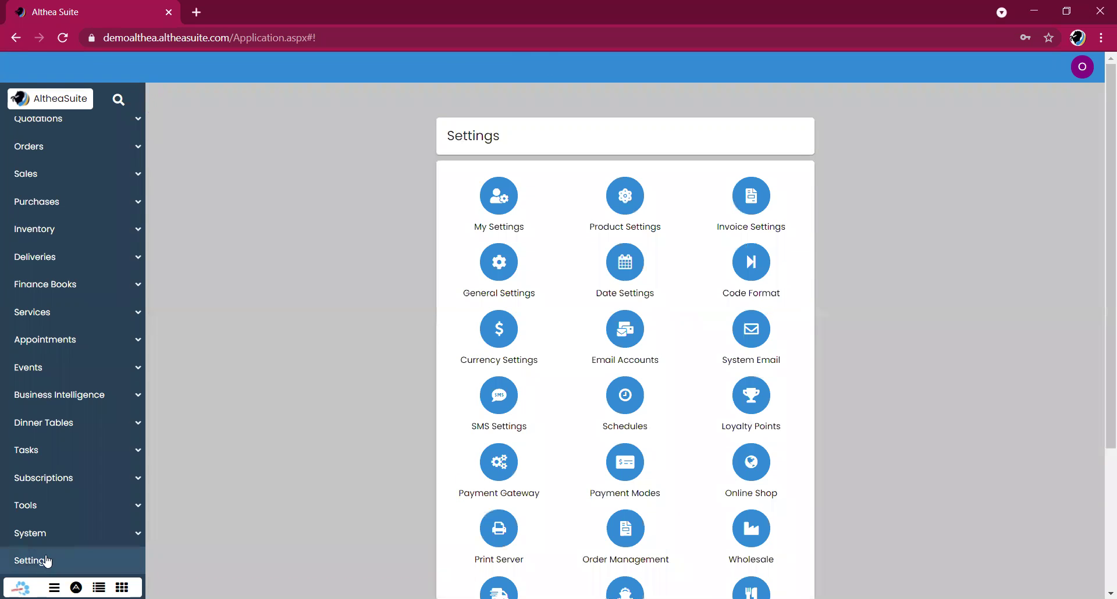
- Open the Email Accounts list, which has 2 accounts, and start a new email account
click(634, 334)
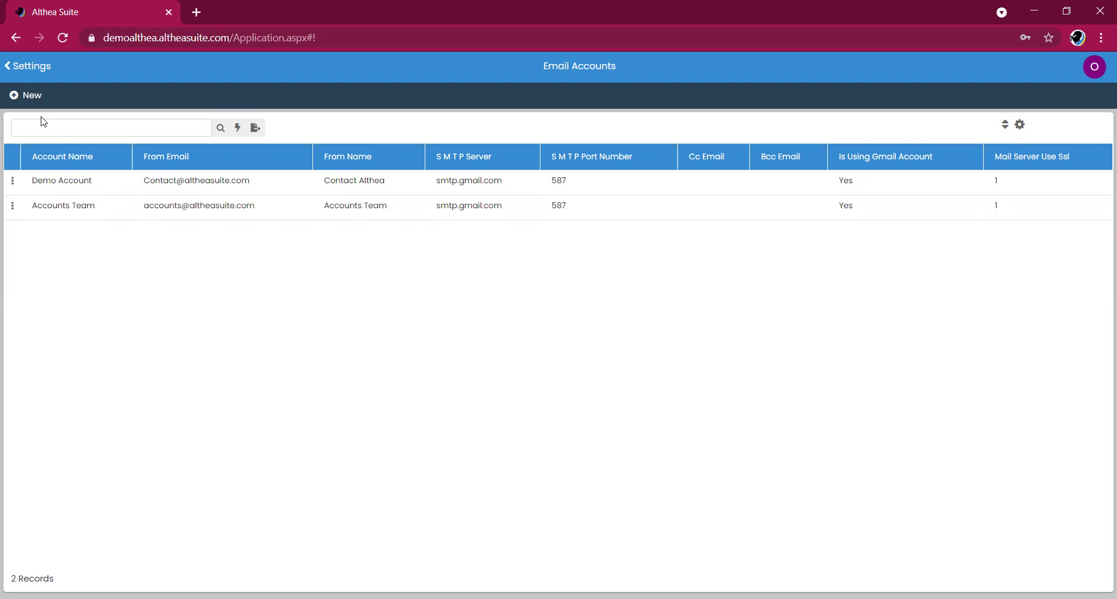
click(26, 100)
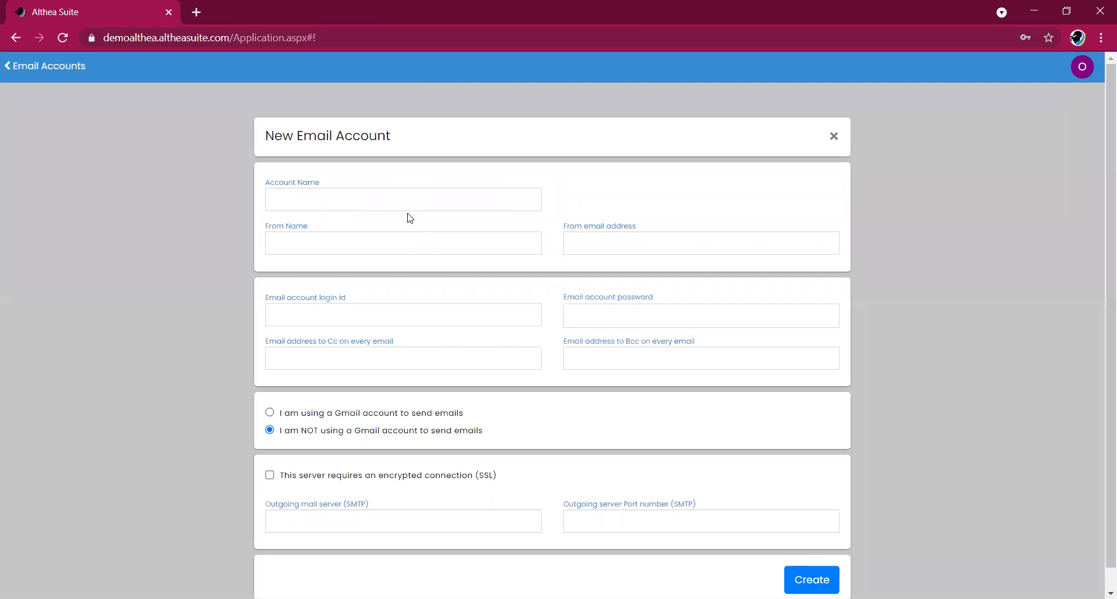
- Enter 'Sales Team' as both the Account Name and the From Name
click(410, 209)
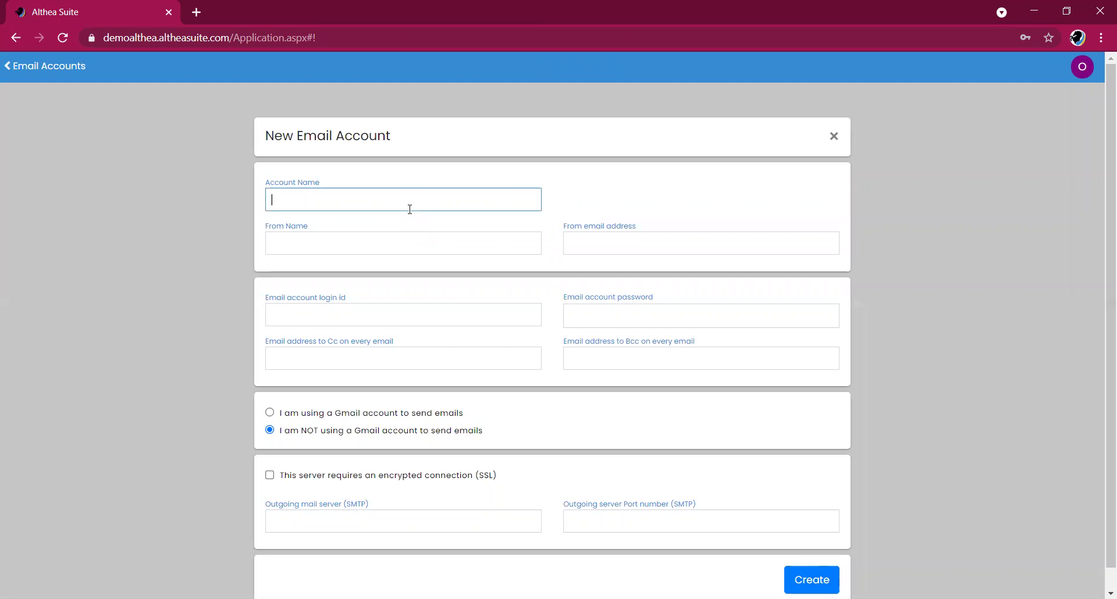
text(S)
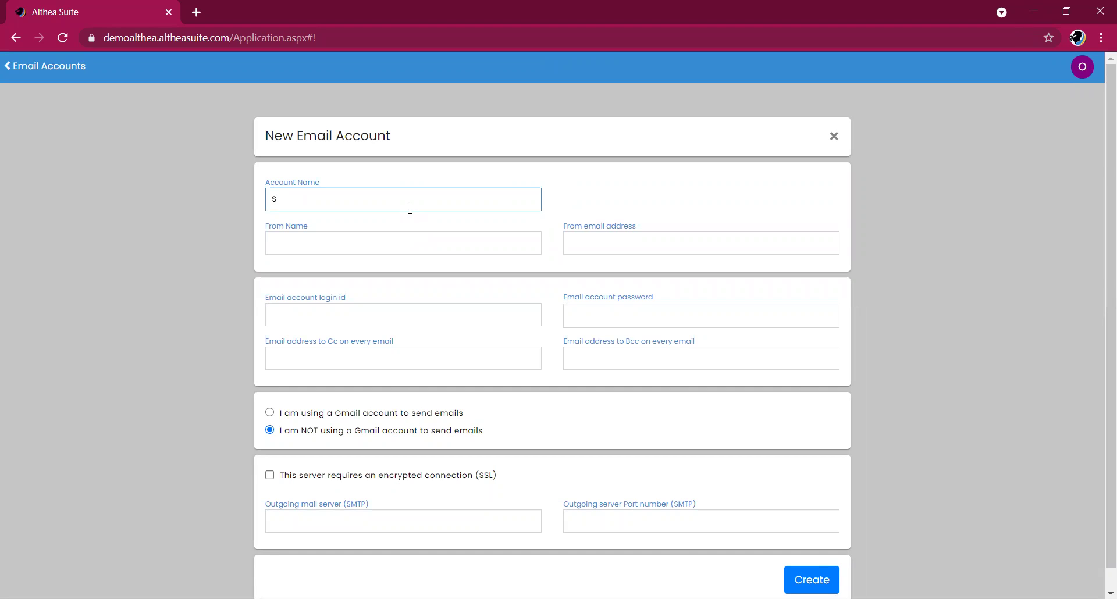
text(ales Team)
drag(389, 197, 252, 201)
key(ctrl+c)
click(336, 245)
key(ctrl+v)
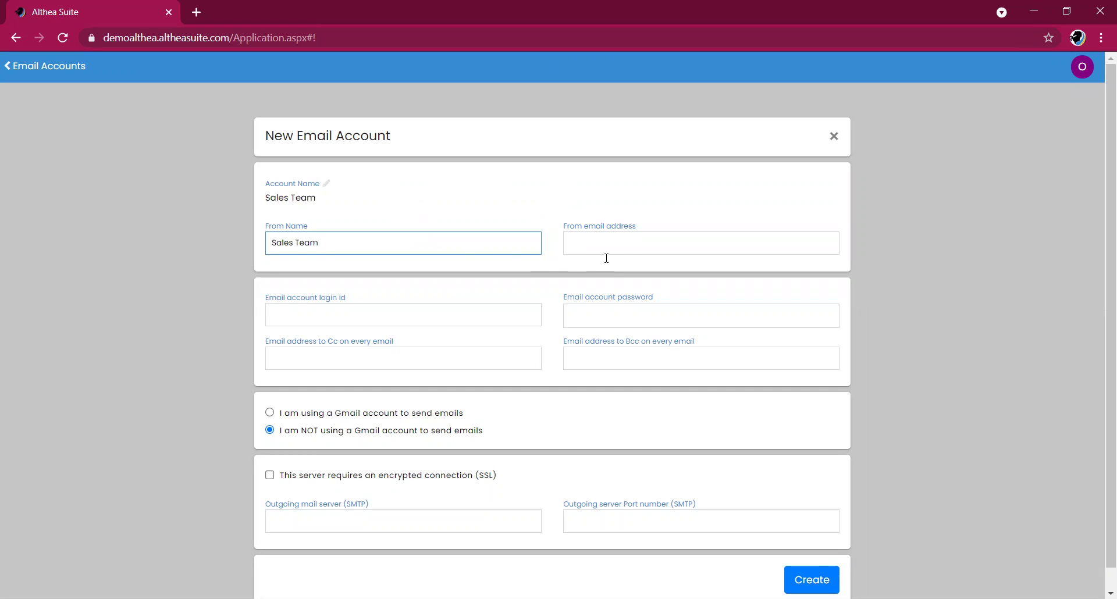
- Fill in the sales team's From email address and copy it for the login id
click(632, 242)
text(os)
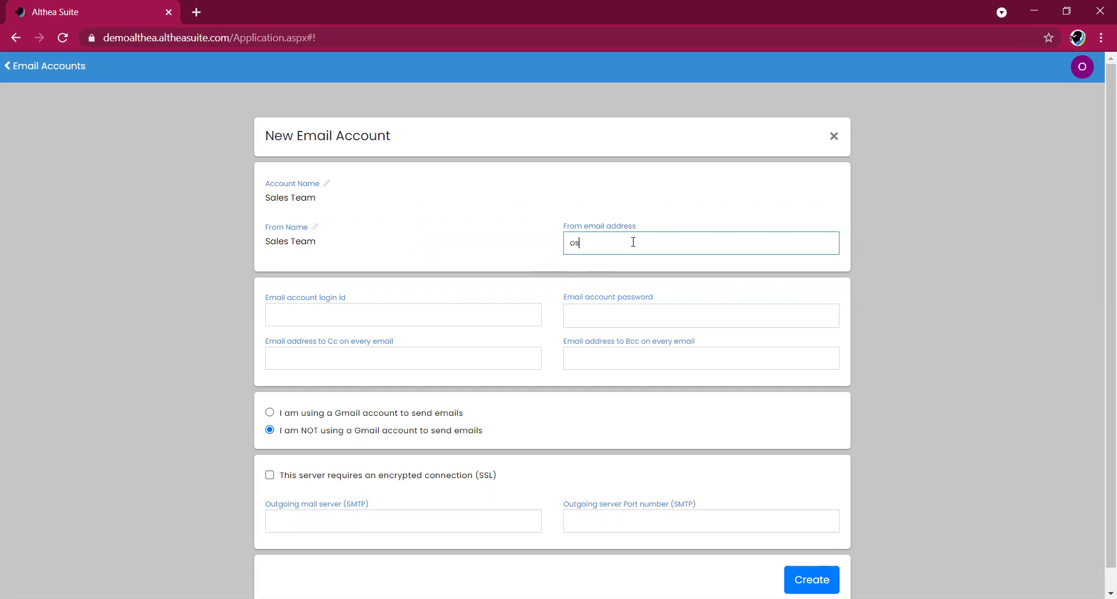
key(BackSpace)
drag(685, 242, 508, 241)
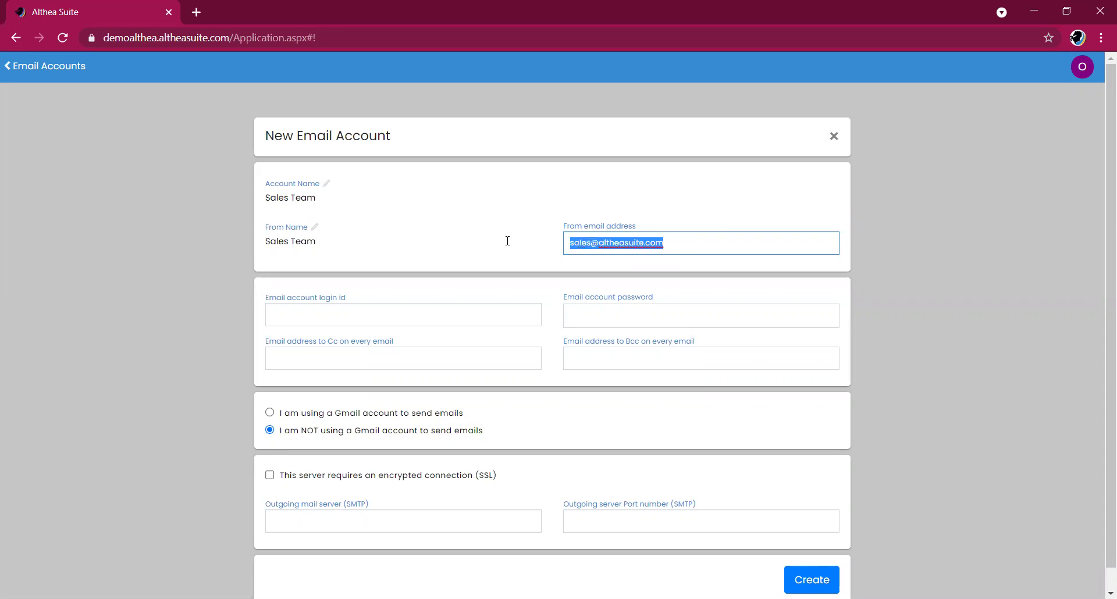
key(ctrl+c)
click(458, 315)
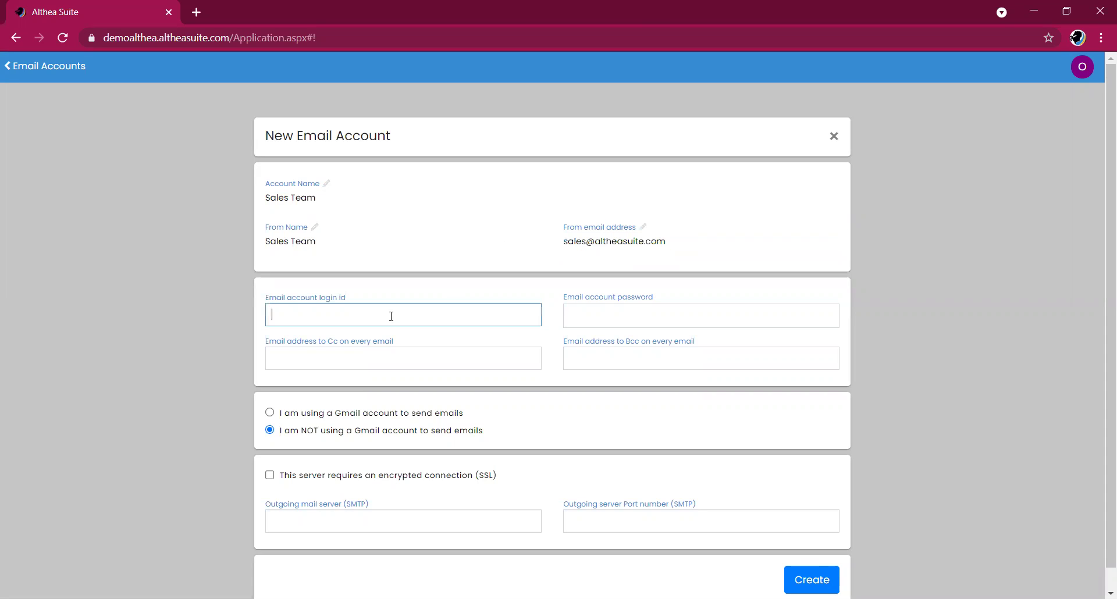
- Use the sending address as login id, enter the account password, and leave Cc and Bcc empty
key(ctrl+v)
click(606, 321)
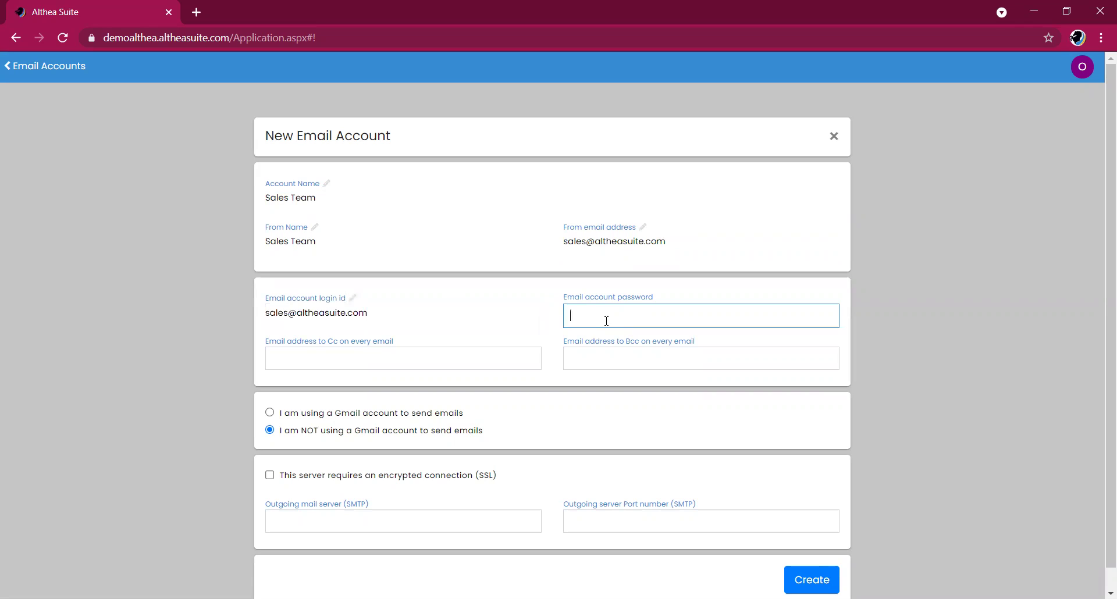
text(••••••••)
click(470, 355)
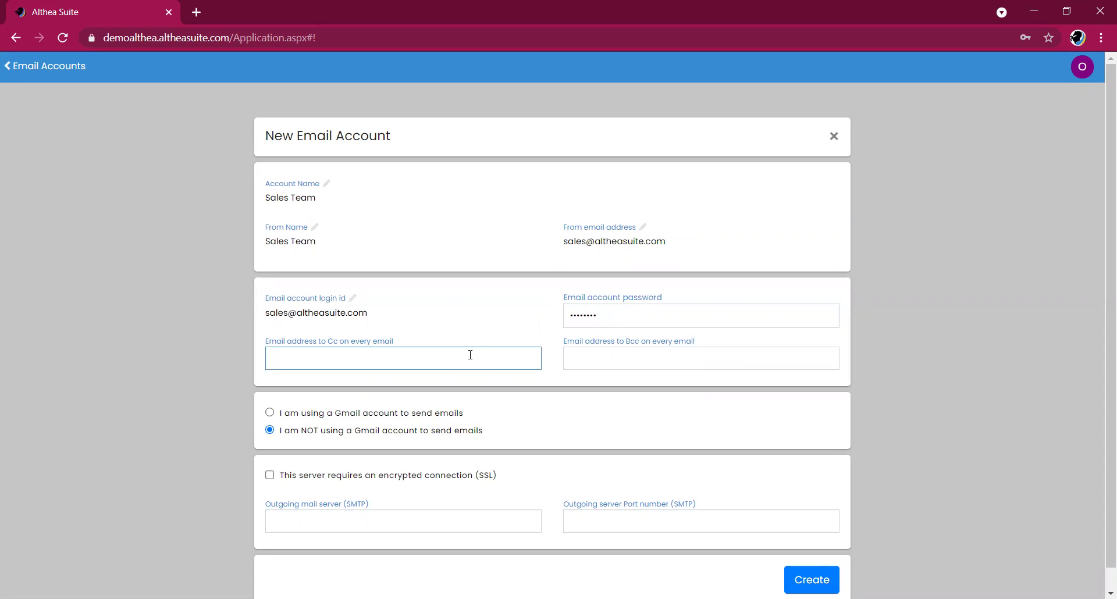
click(643, 360)
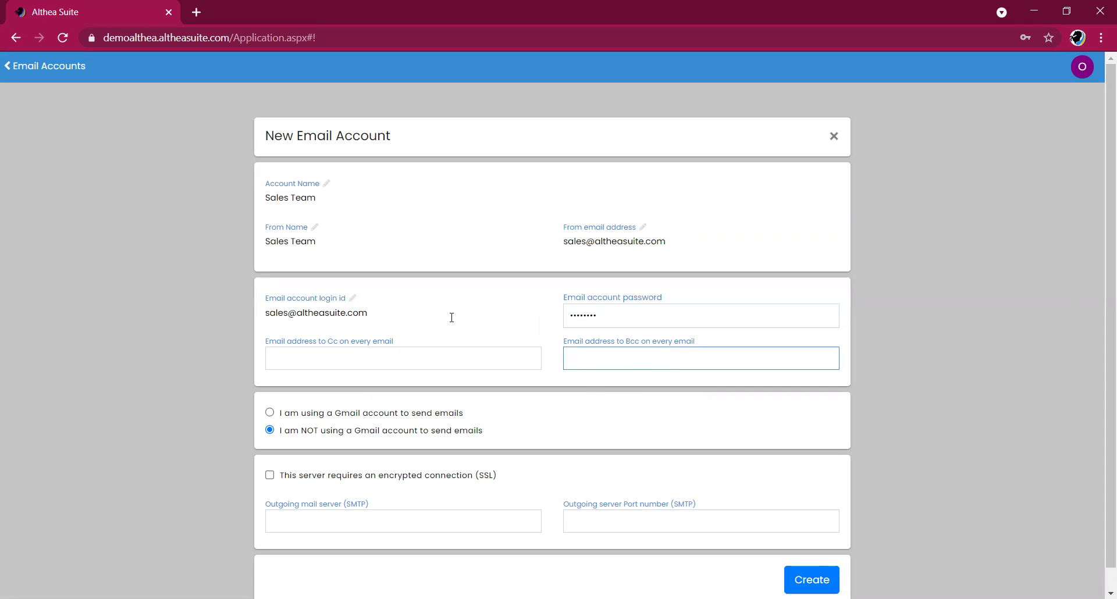
click(427, 357)
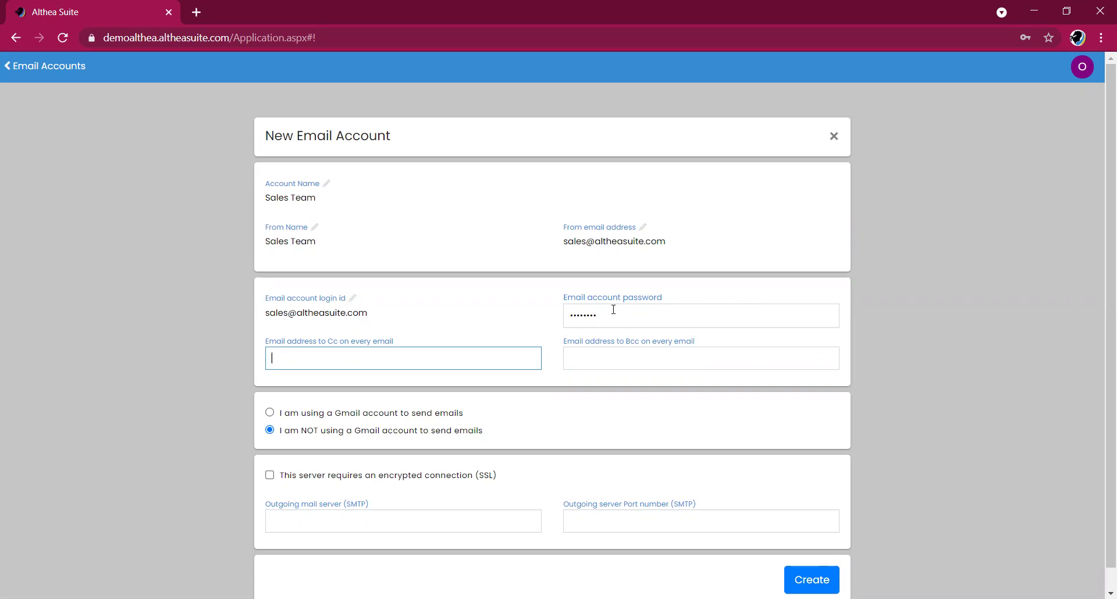
click(388, 418)
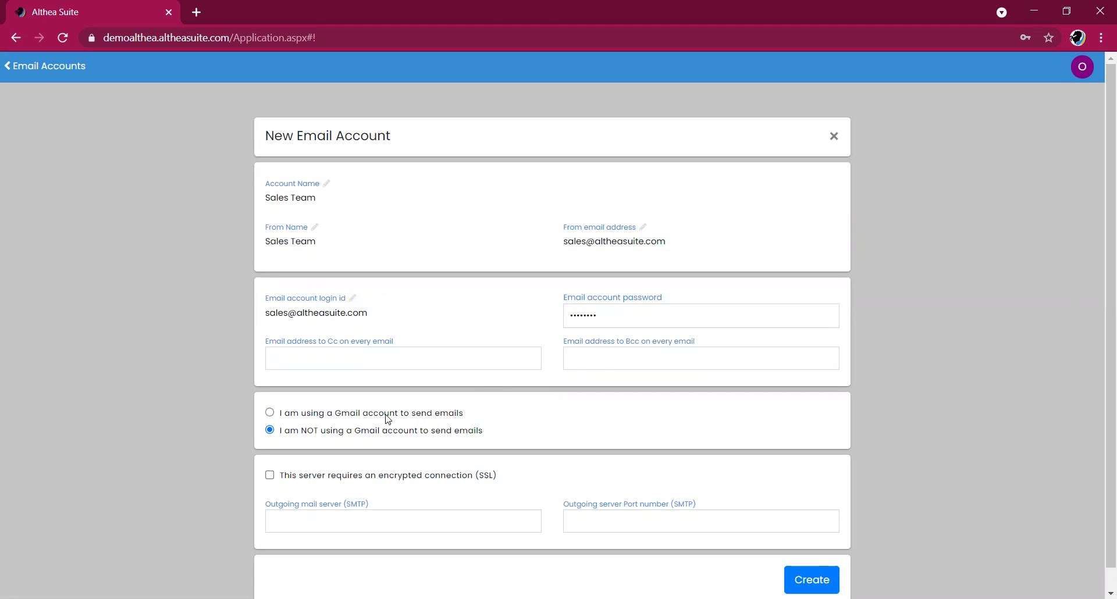
- Choose 'I am using a Gmail account to send emails', leave SSL off, and create the Sales Team account
click(388, 419)
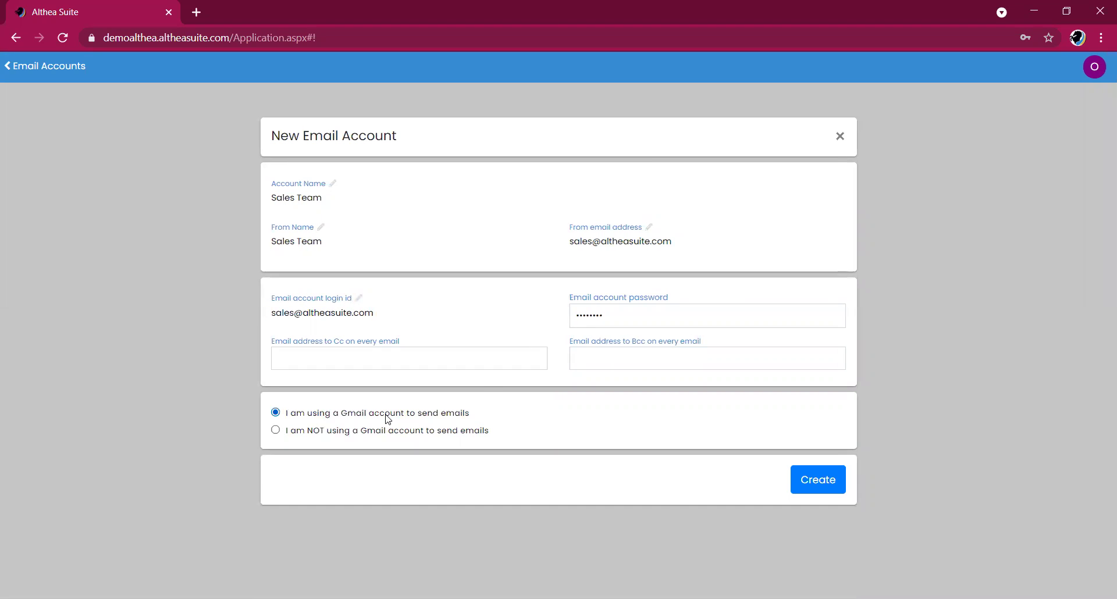
click(311, 431)
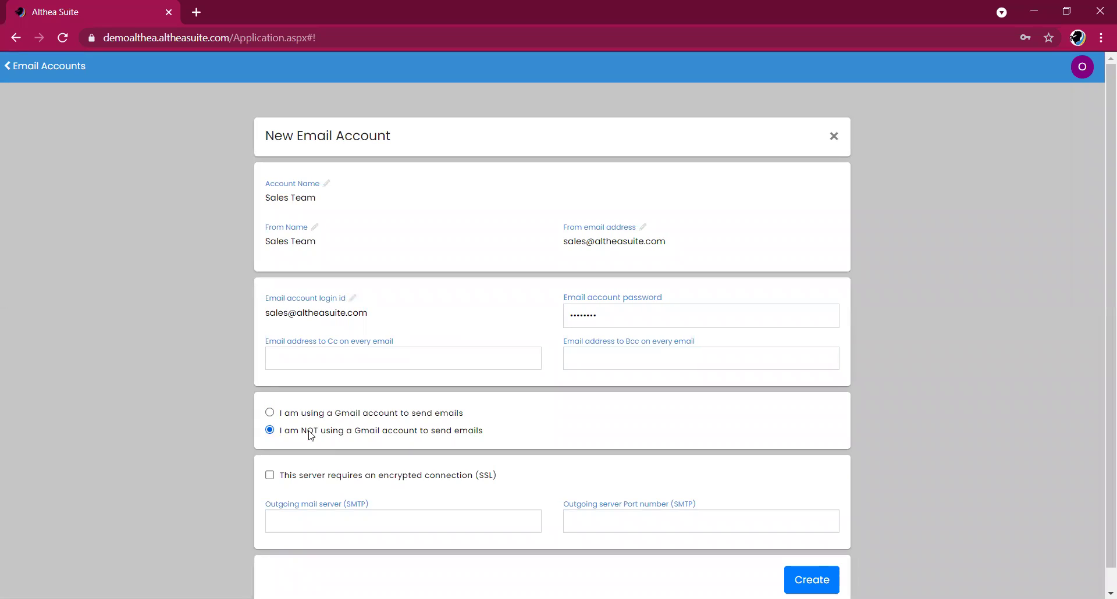
scroll(419, 428, down, 1)
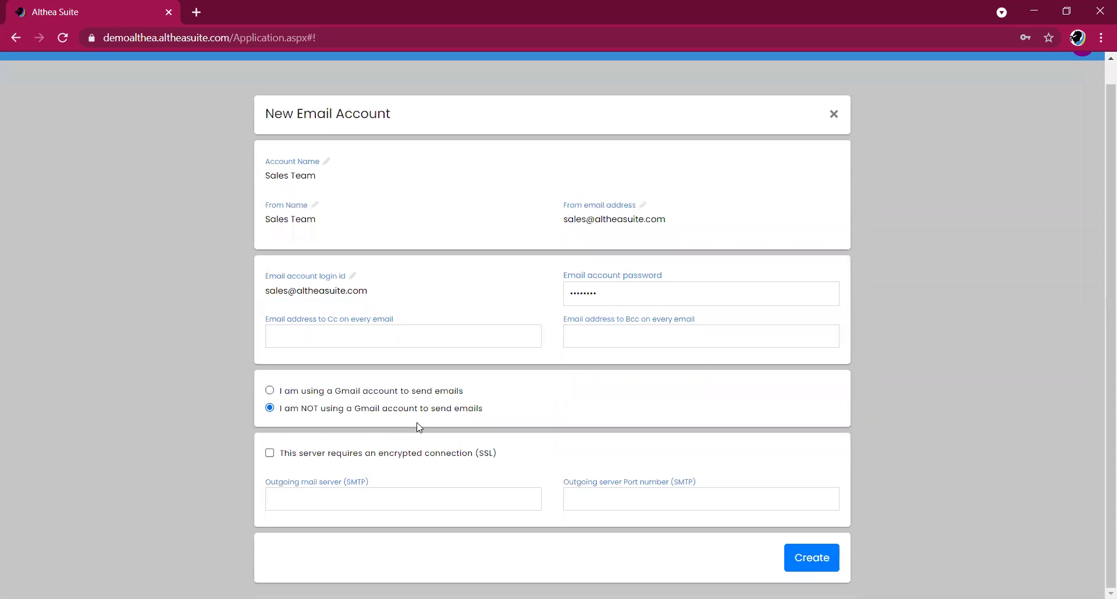
click(270, 454)
click(357, 502)
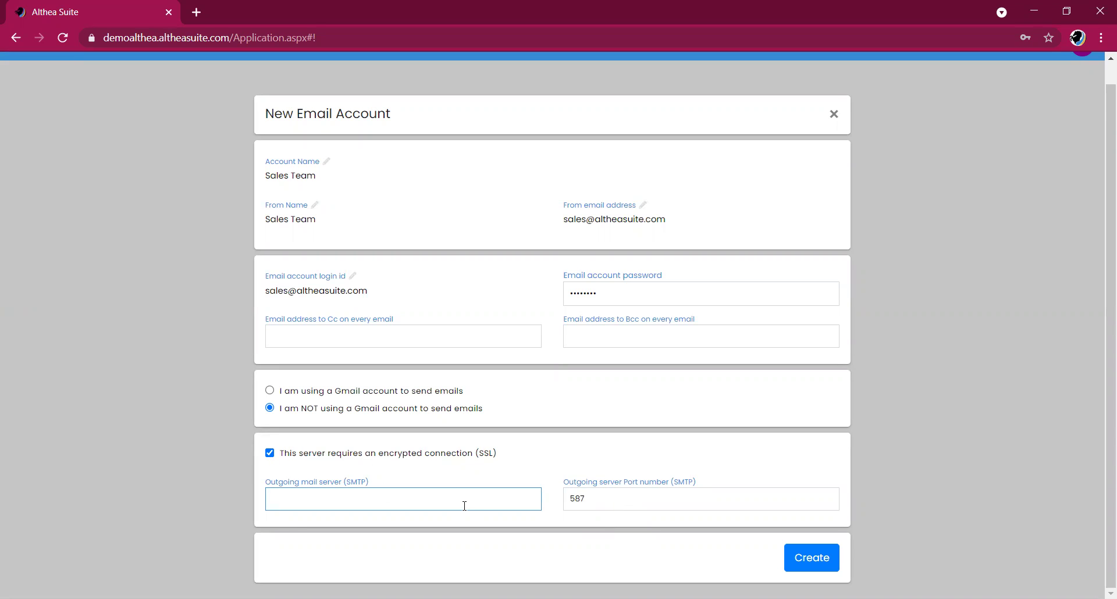
click(270, 453)
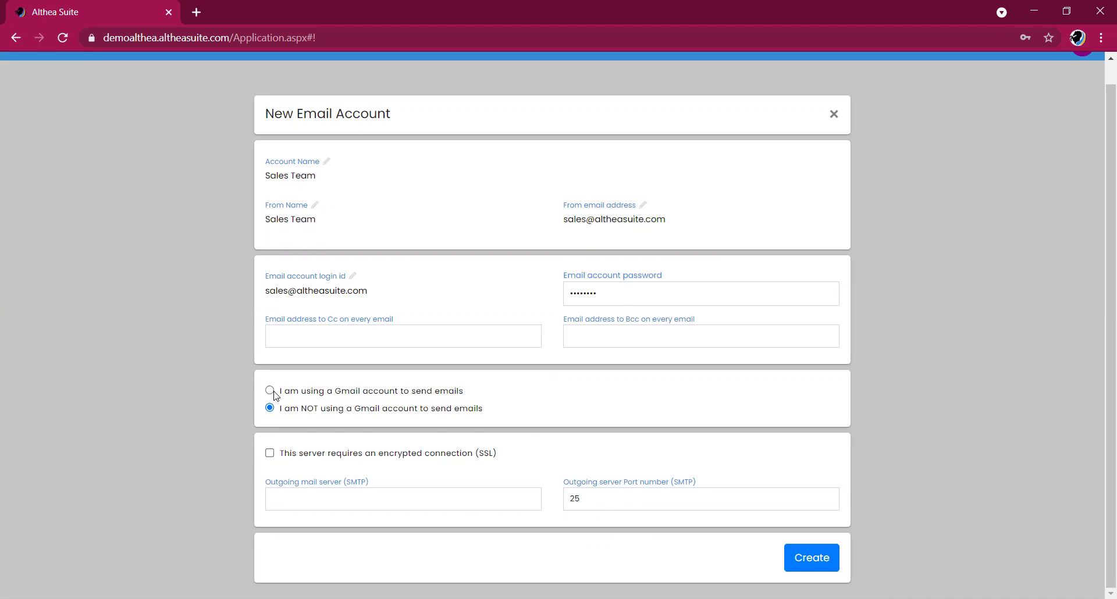
click(271, 392)
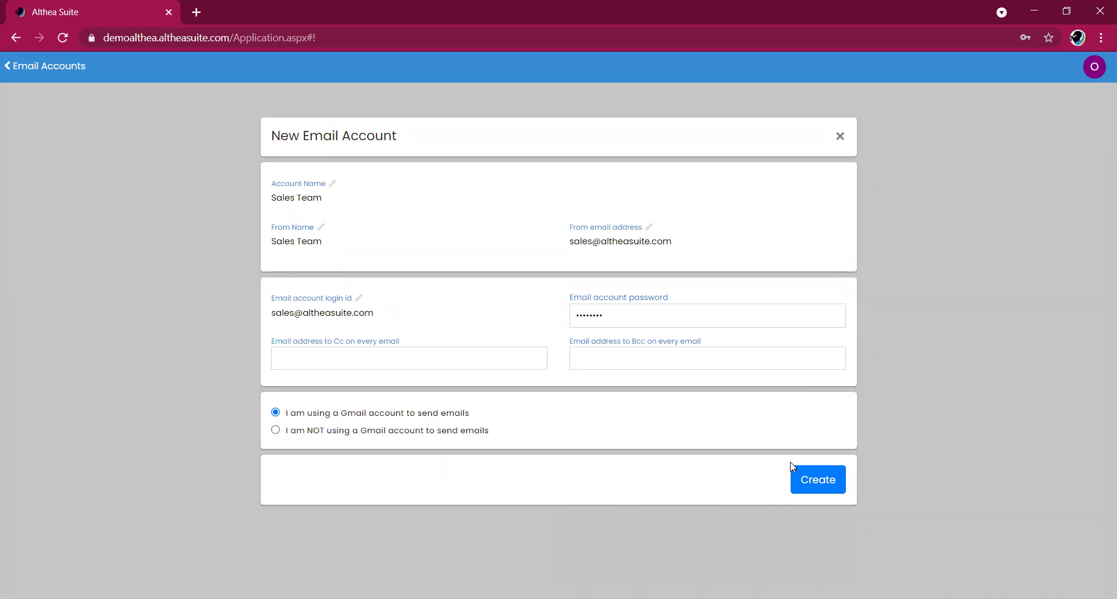
click(806, 469)
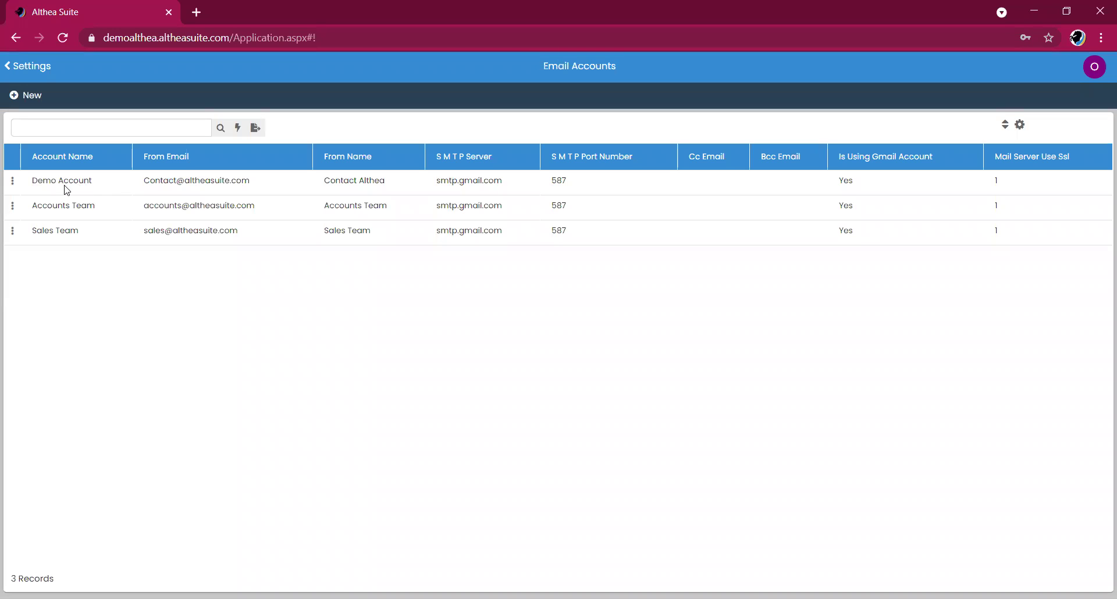
- Review the Sales Team Gmail account among the 3 records, then go back to Settings
click(168, 235)
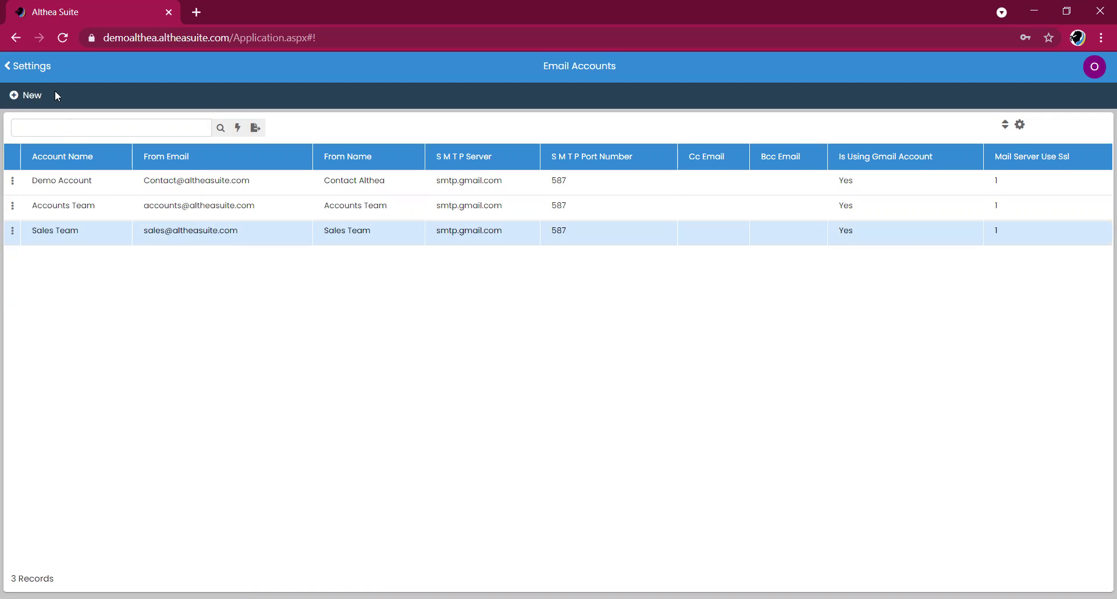
click(29, 65)
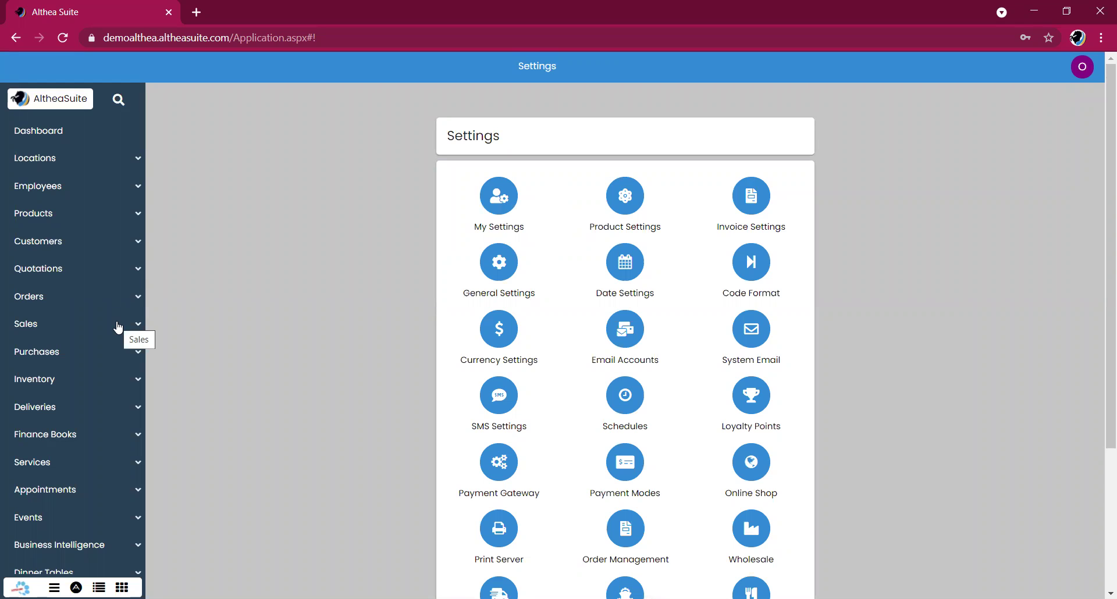
- Open Email Format for the AltheaSuite row in Locations > Business Location
click(124, 169)
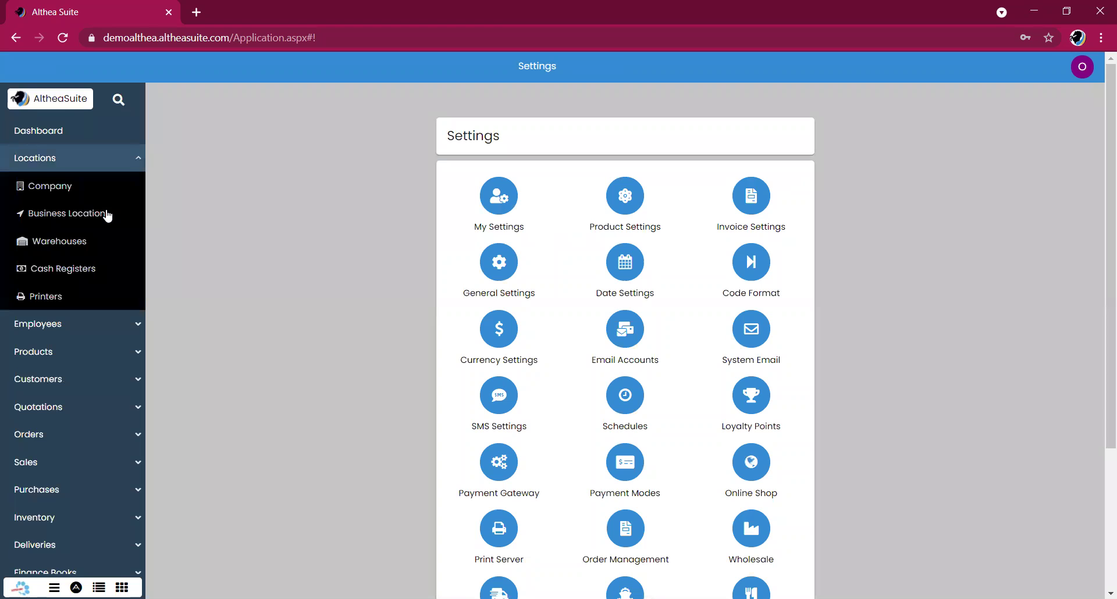
click(108, 215)
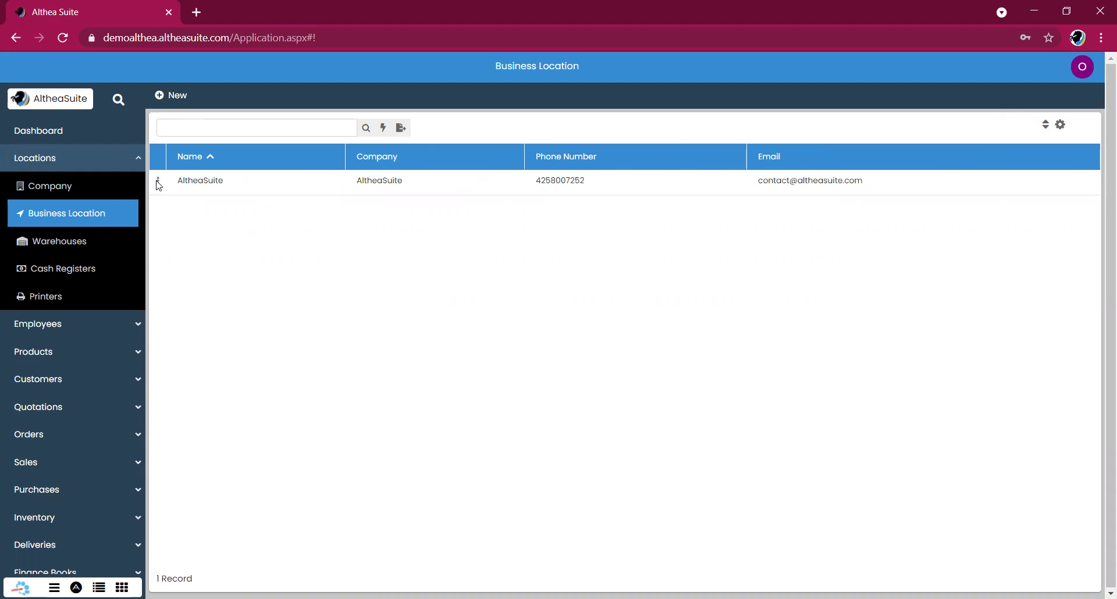
click(180, 185)
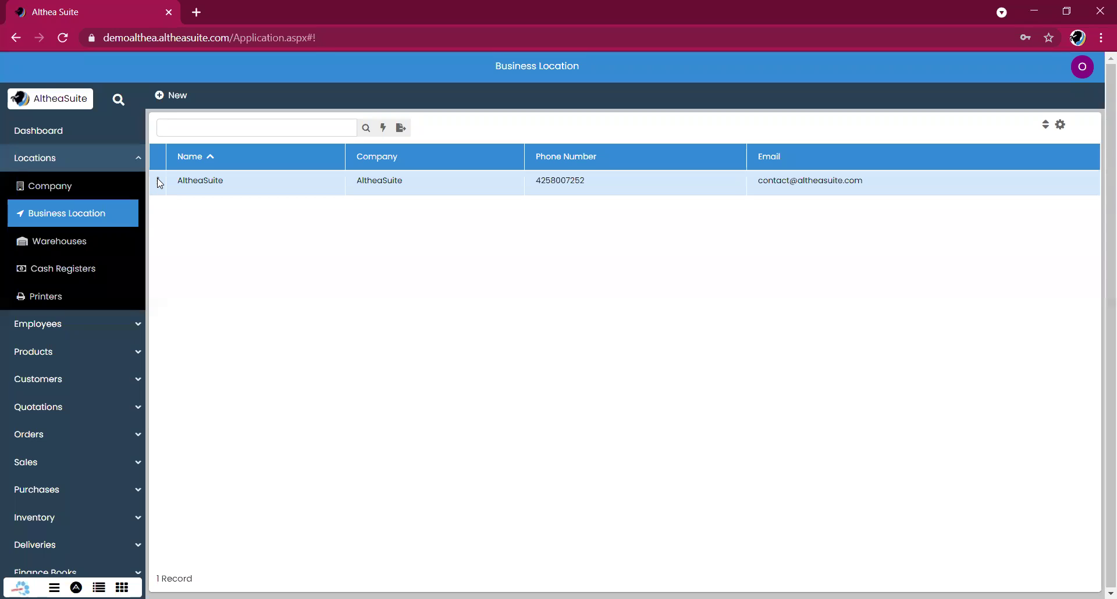
click(157, 179)
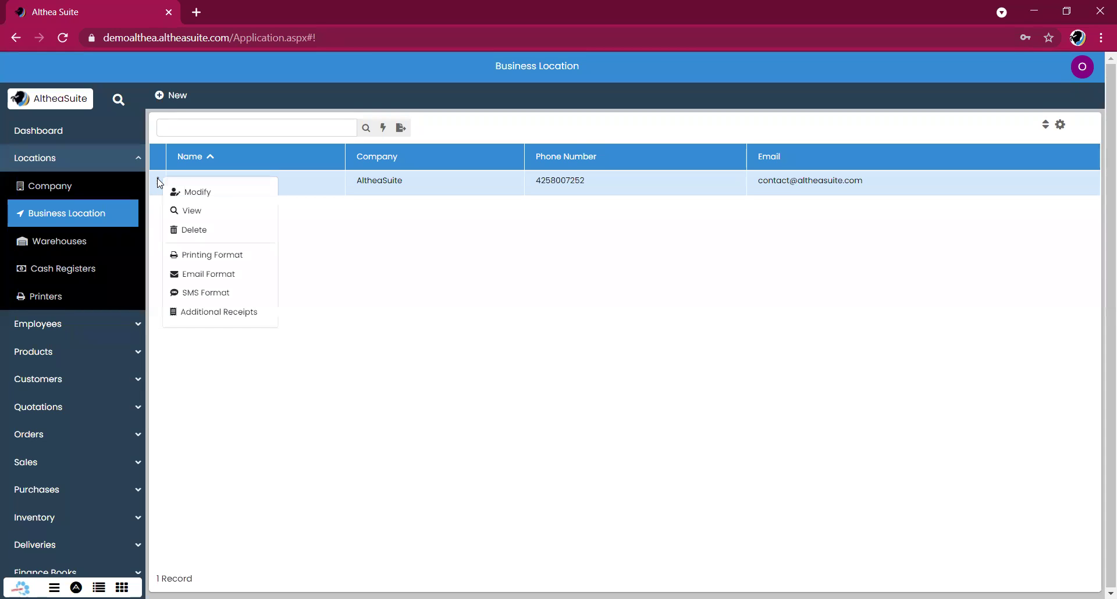
click(218, 278)
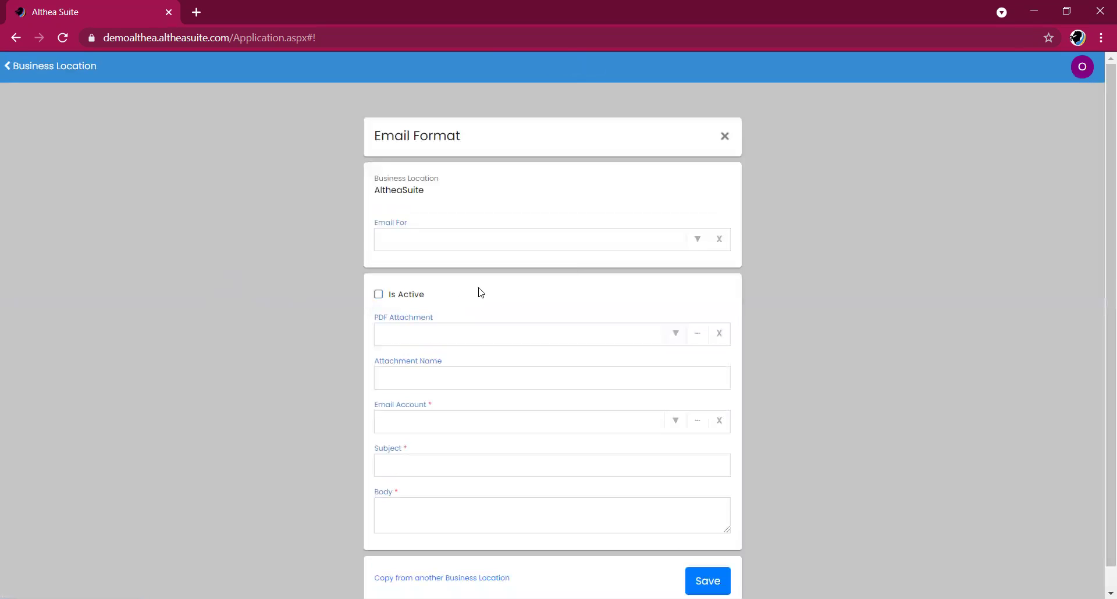
- Set the Email For type to PO Email
click(698, 247)
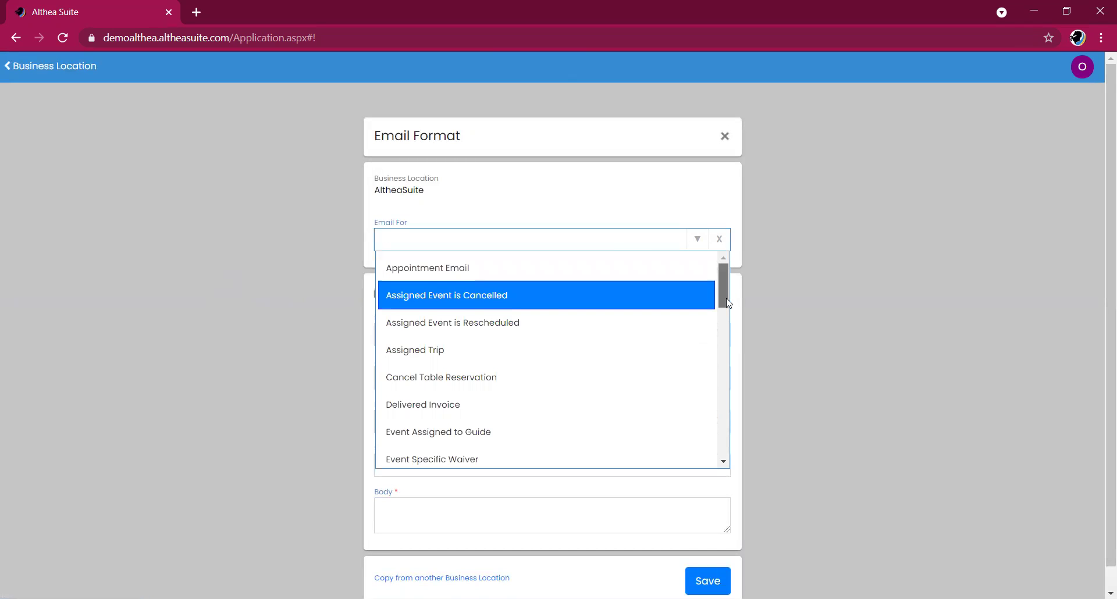
scroll(727, 325, down, 2)
drag(727, 325, 729, 284)
text(purc)
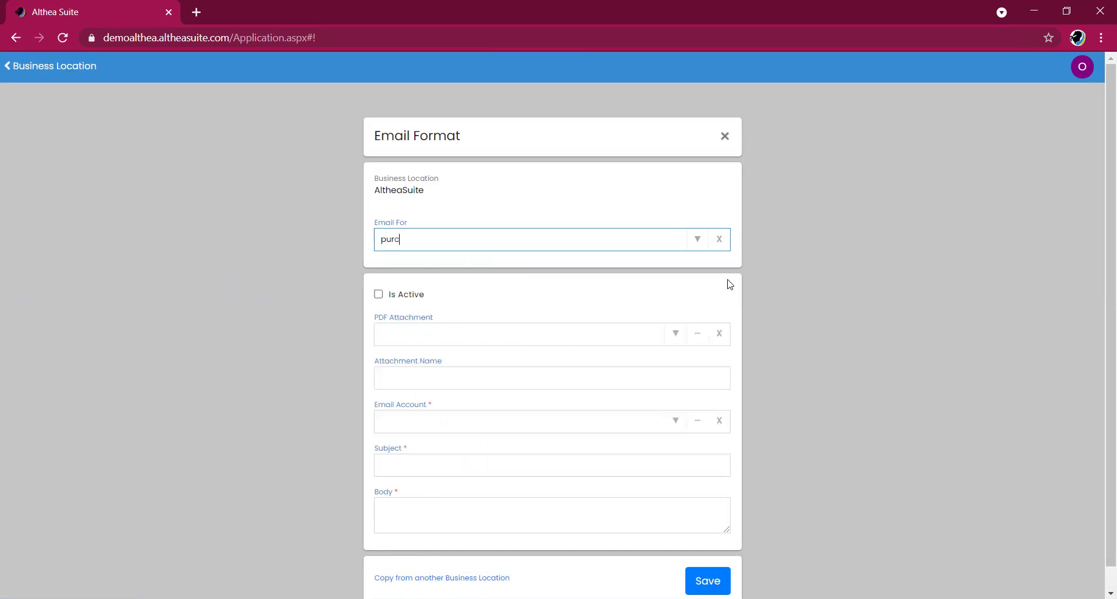
key(BackSpace)
key(BackSpace)
text(o)
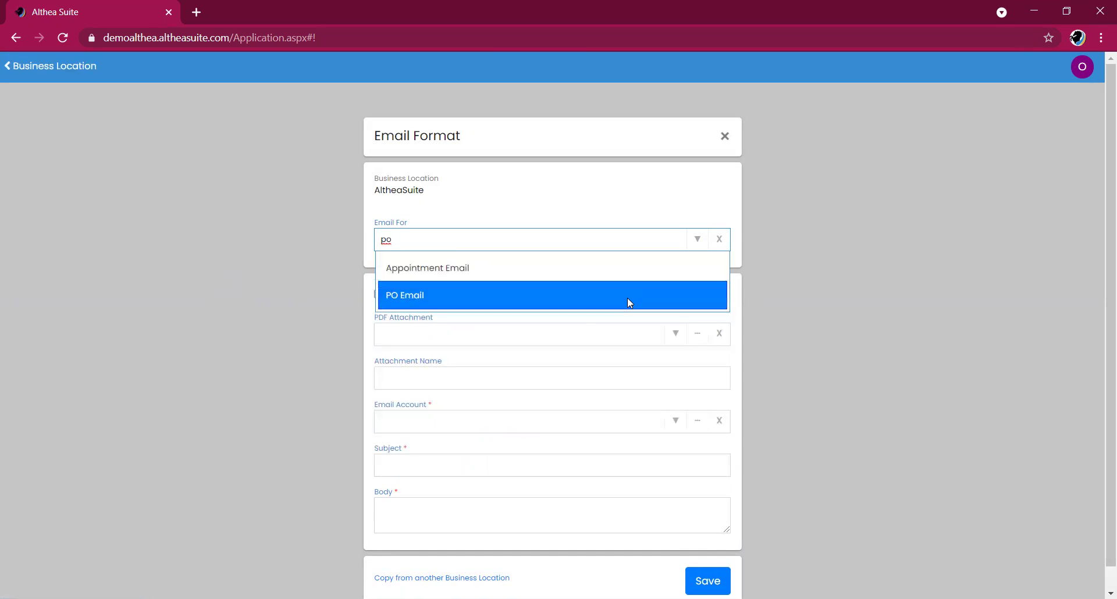
click(628, 301)
- Choose Purchase Order as the PDF attachment
click(530, 335)
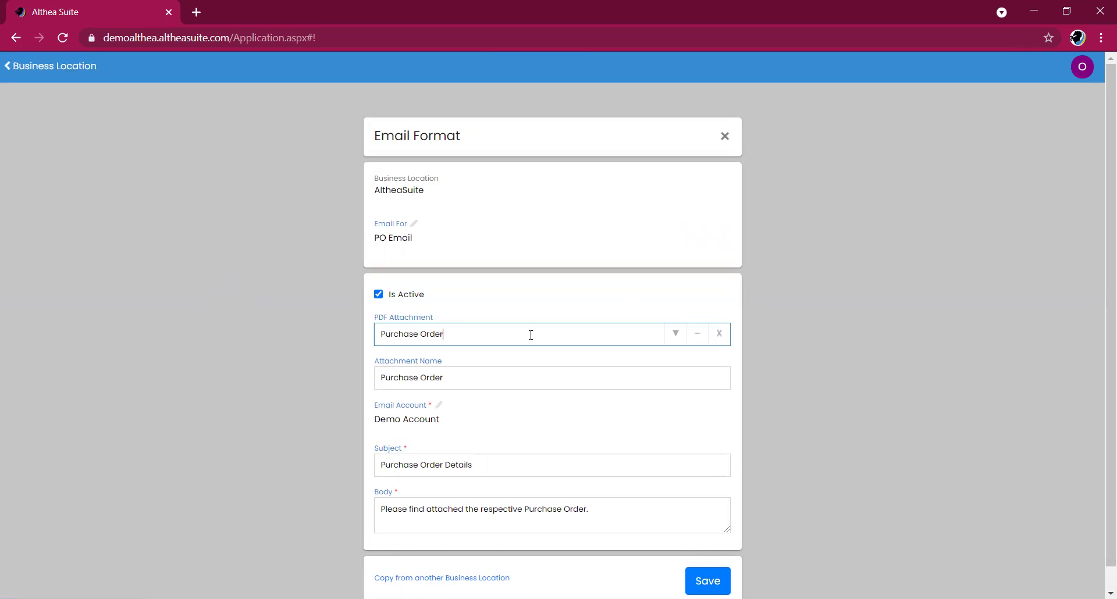
drag(530, 334, 377, 335)
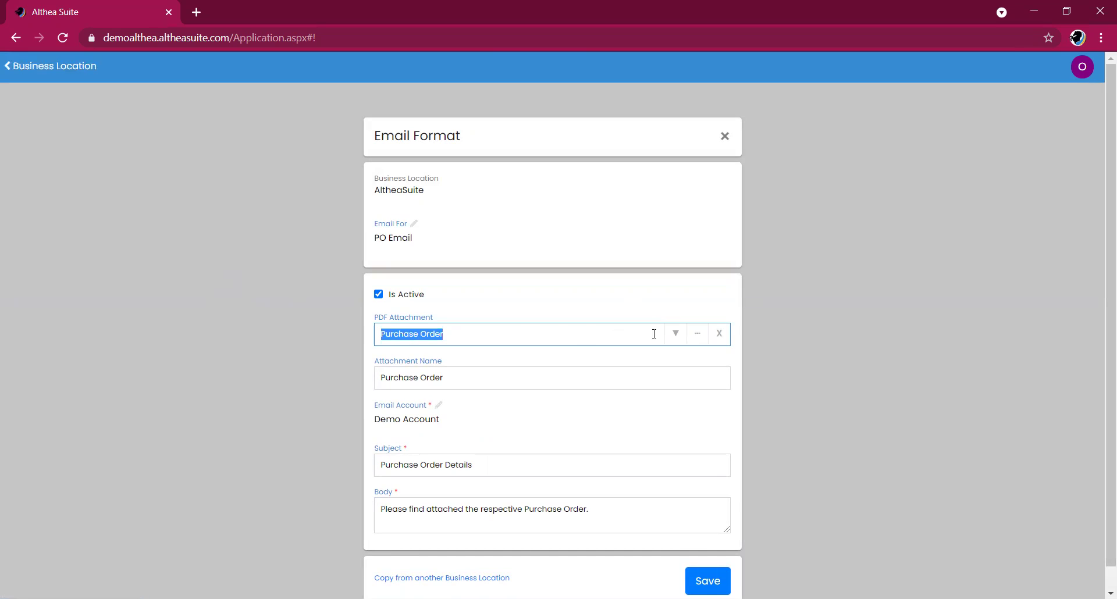
click(676, 337)
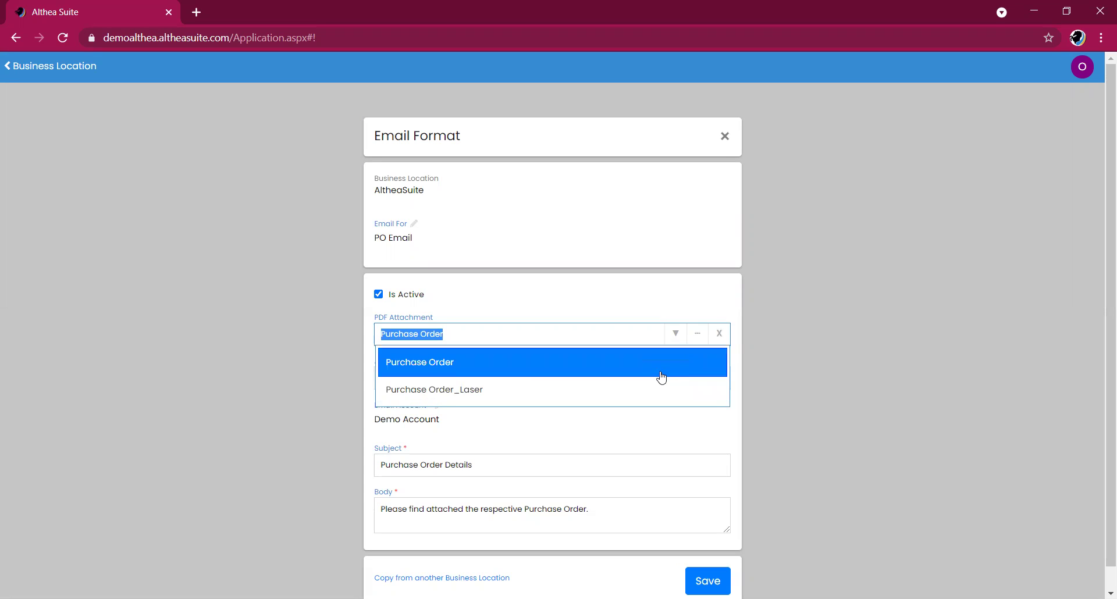
click(661, 377)
click(546, 313)
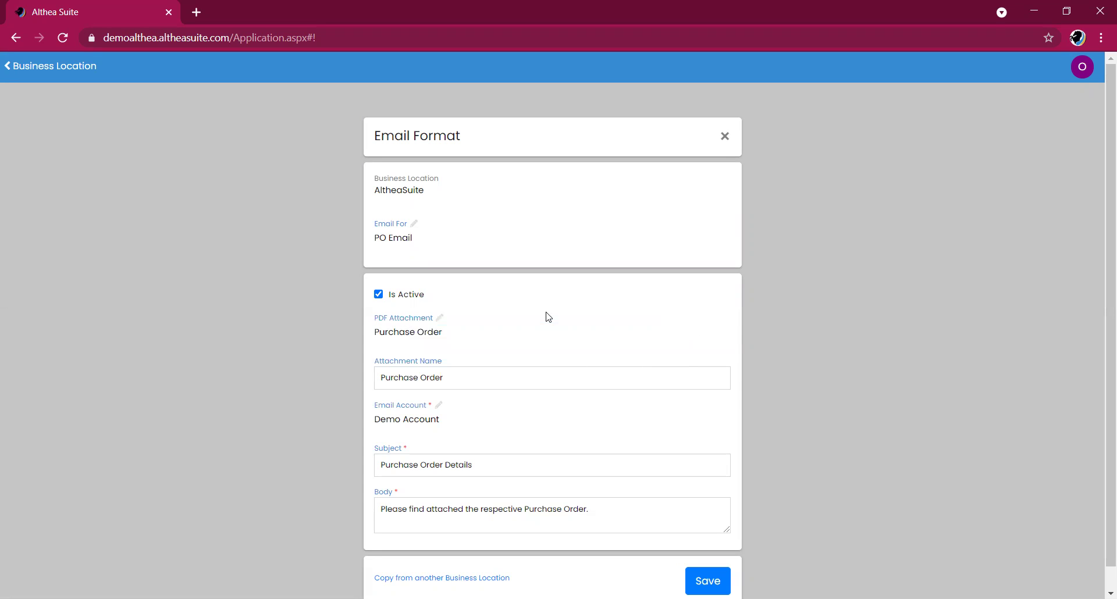
click(478, 331)
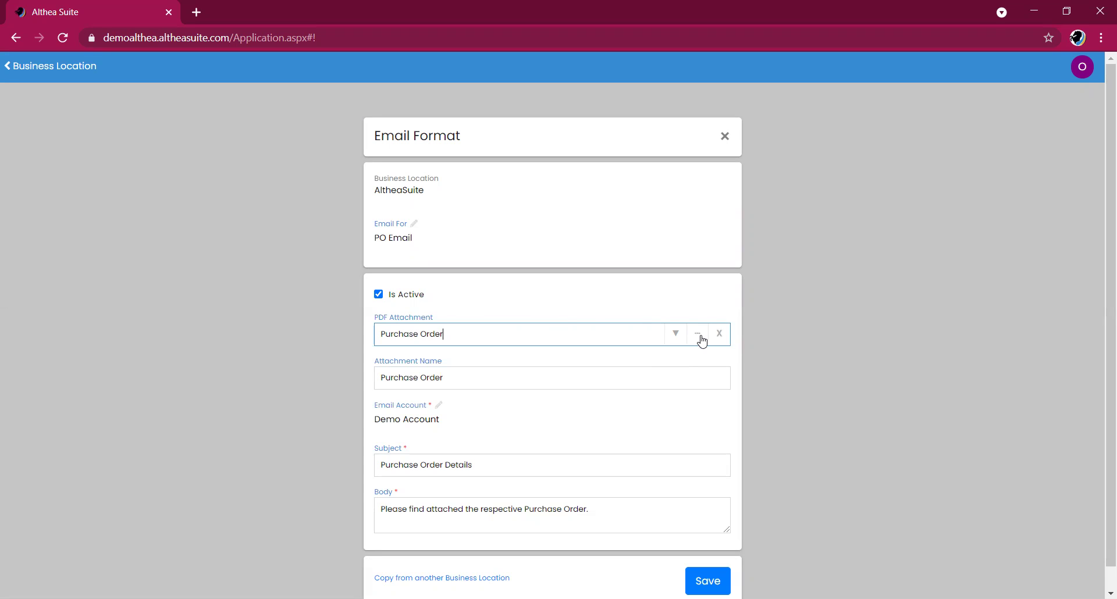
click(698, 335)
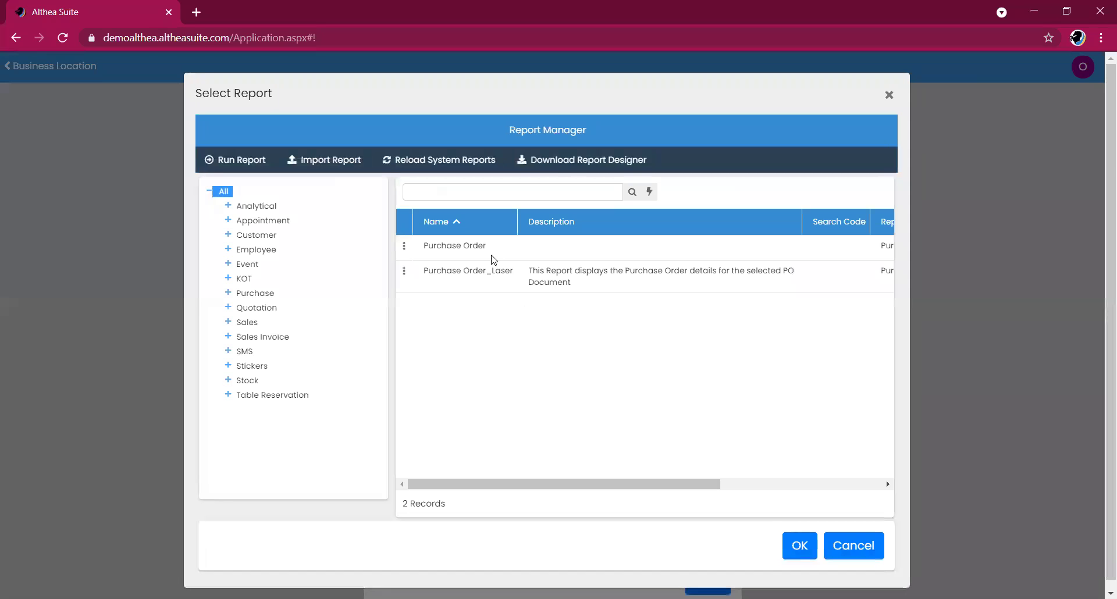
click(446, 245)
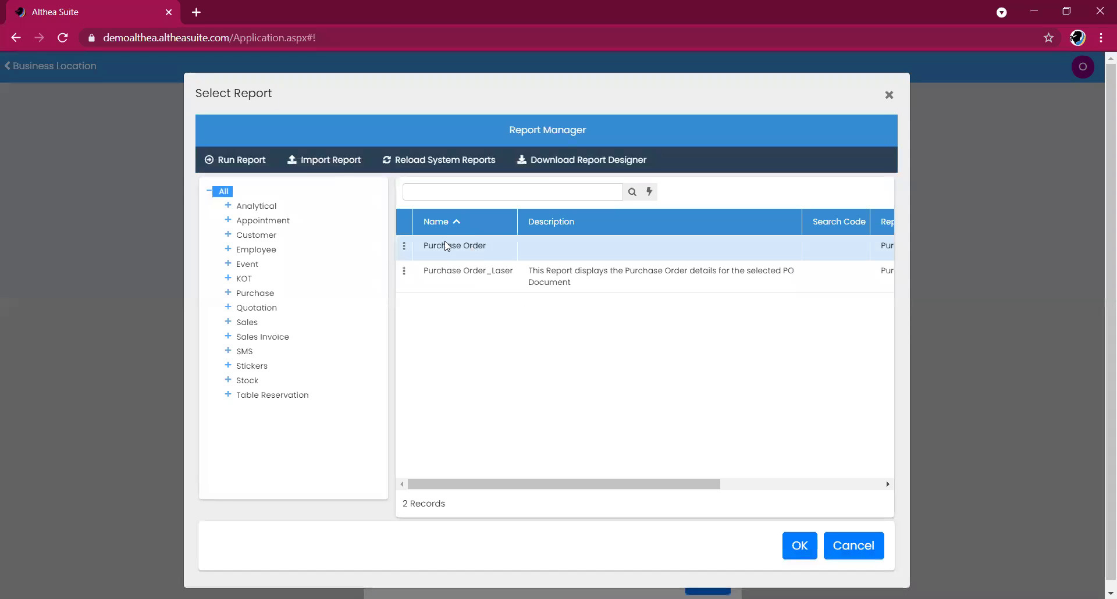
click(404, 246)
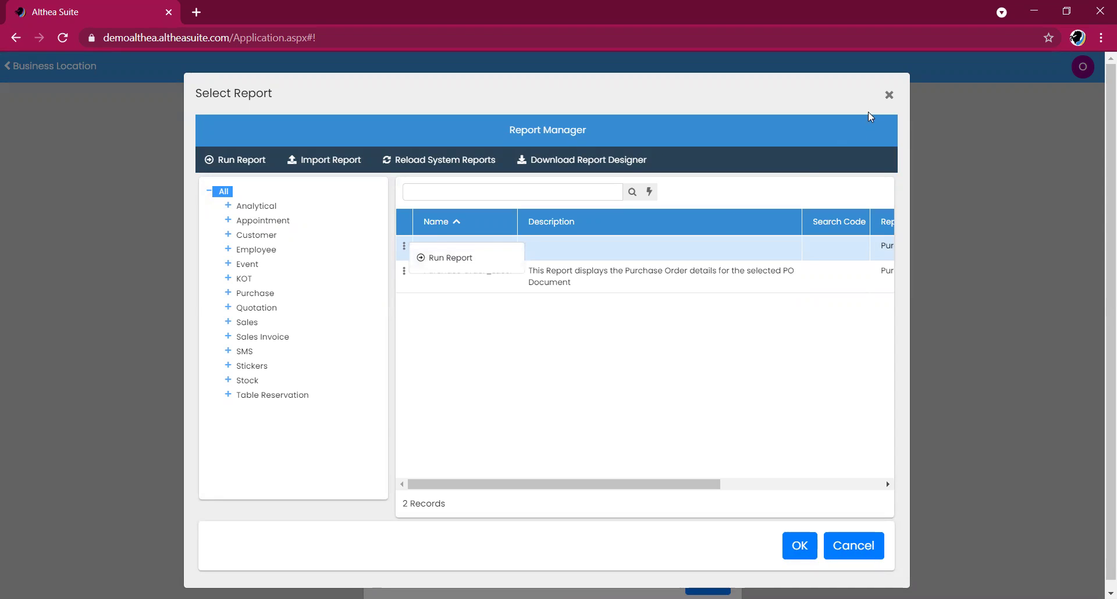
click(887, 96)
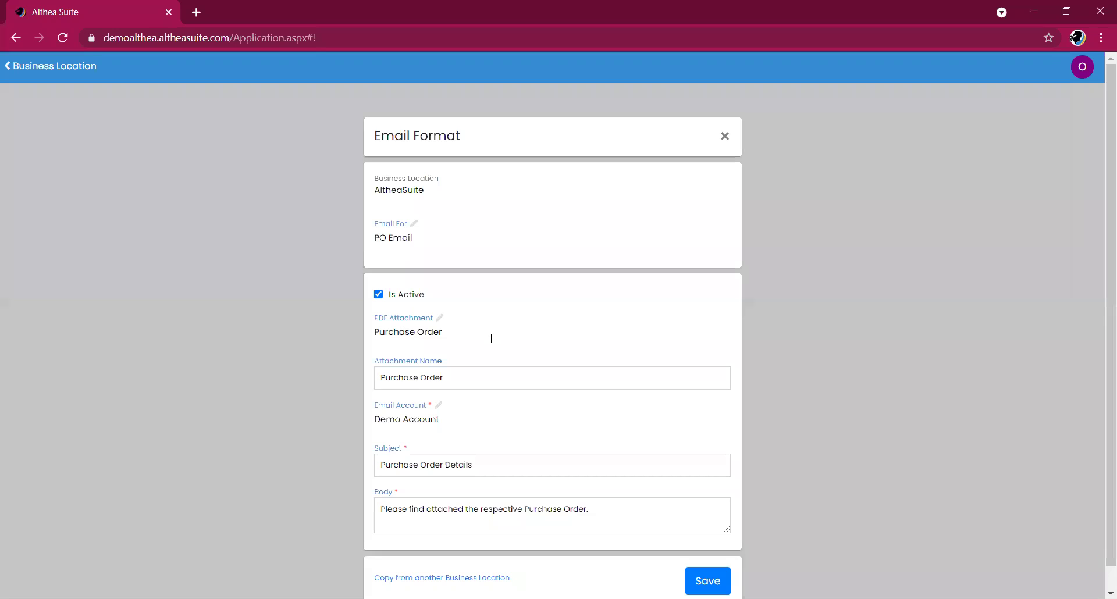
- Change the format's sending email account to Sales Team
click(480, 382)
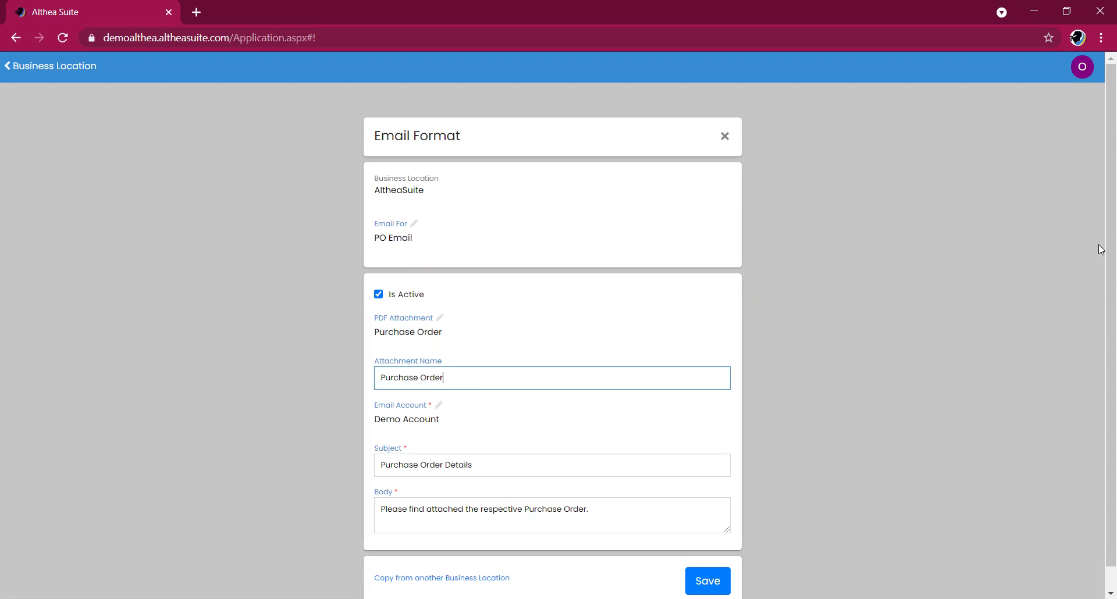
scroll(1098, 250, down, 1)
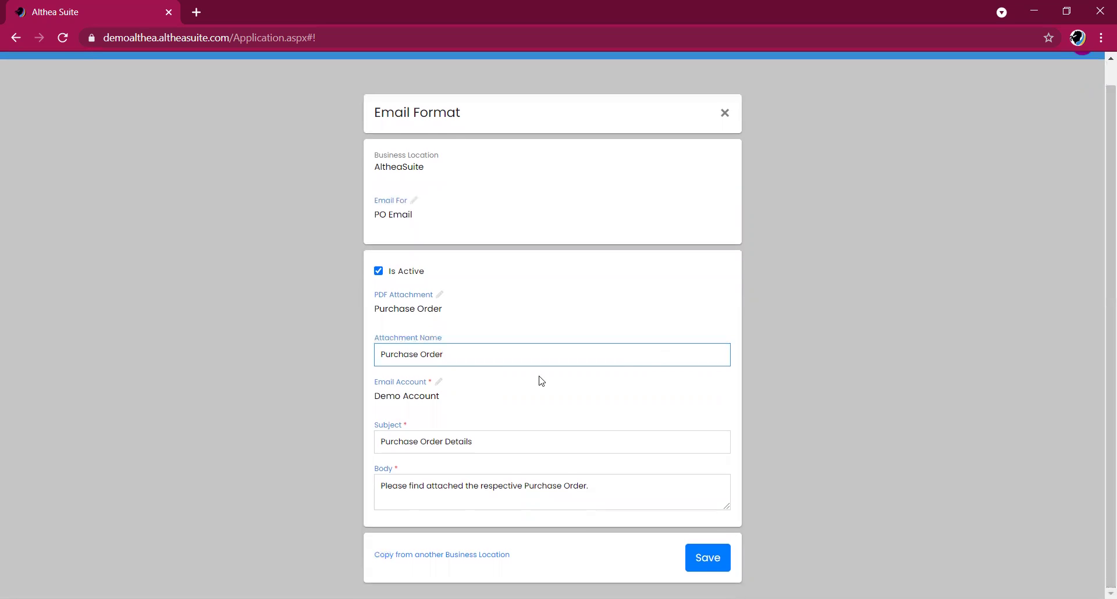
click(481, 396)
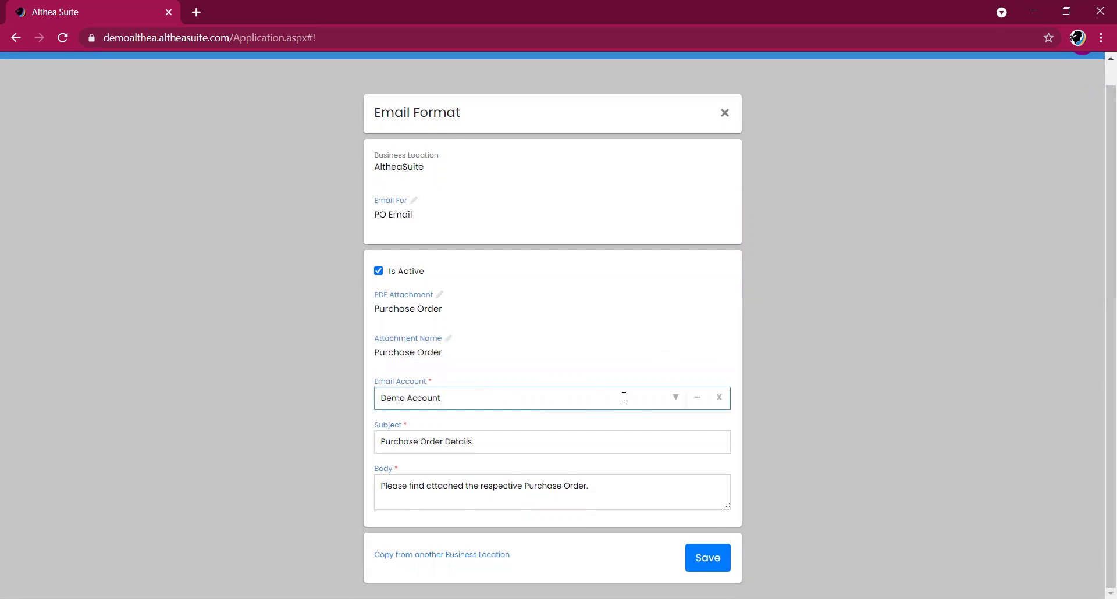
key(BackSpace)
key(BackSpace)
key(BackSpace)
key(BackSpace)
key(BackSpace)
key(BackSpace)
key(BackSpace)
key(BackSpace)
key(BackSpace)
key(BackSpace)
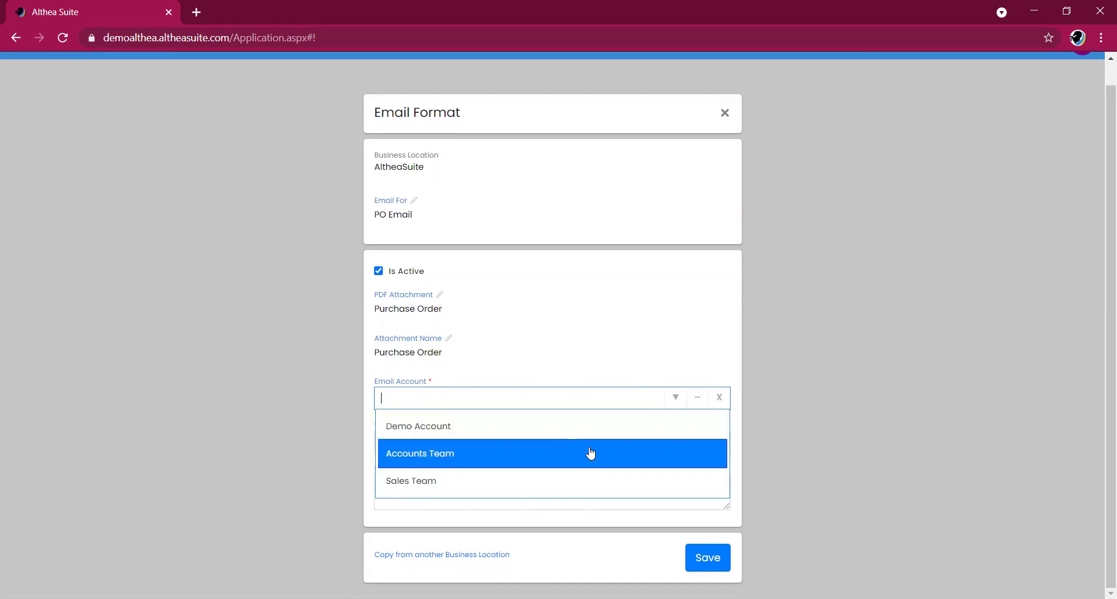
click(579, 483)
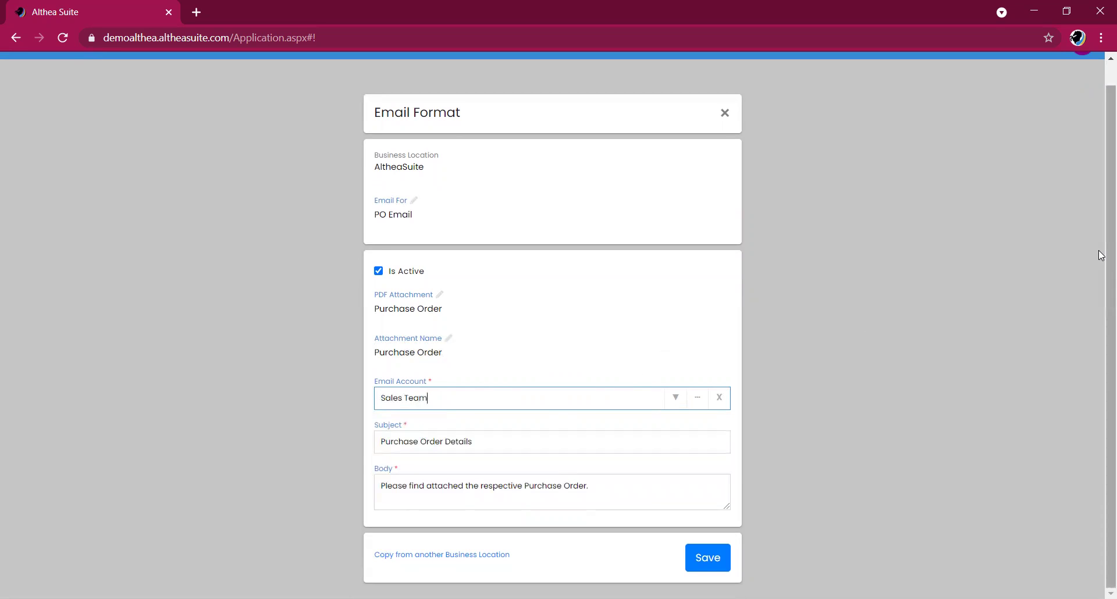
- Check the Purchase Order Details subject and body, then save the PO Email format
click(528, 448)
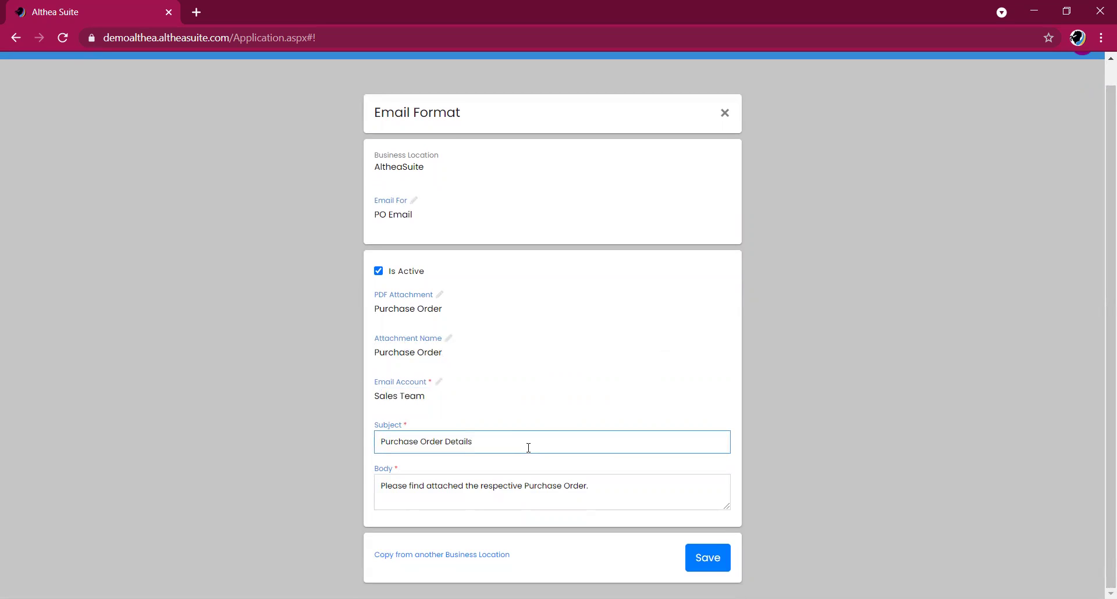
click(627, 481)
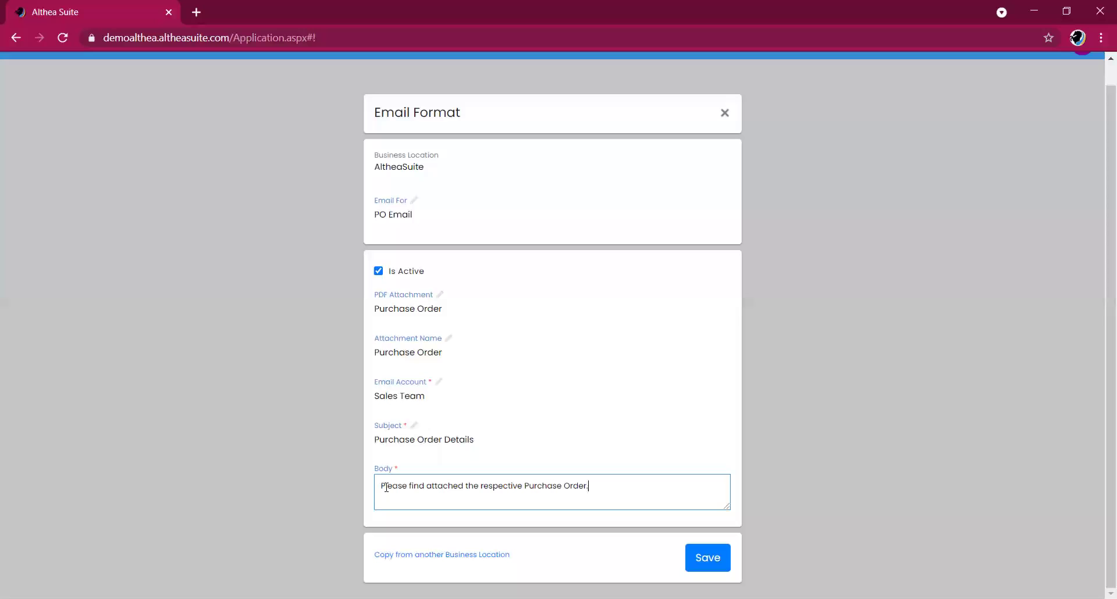
drag(1109, 278, 1108, 312)
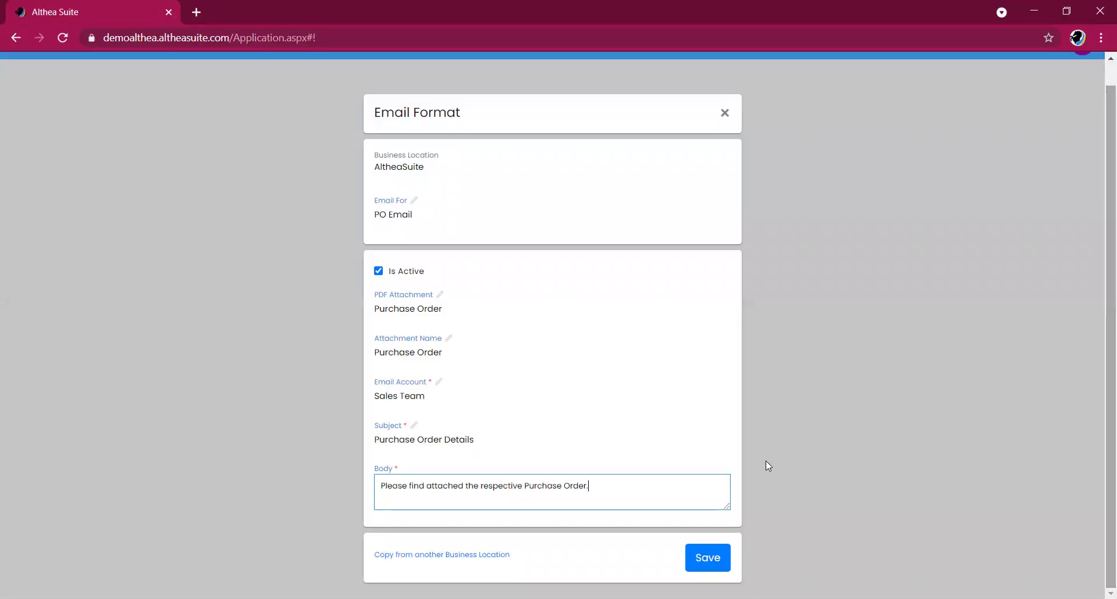
click(717, 562)
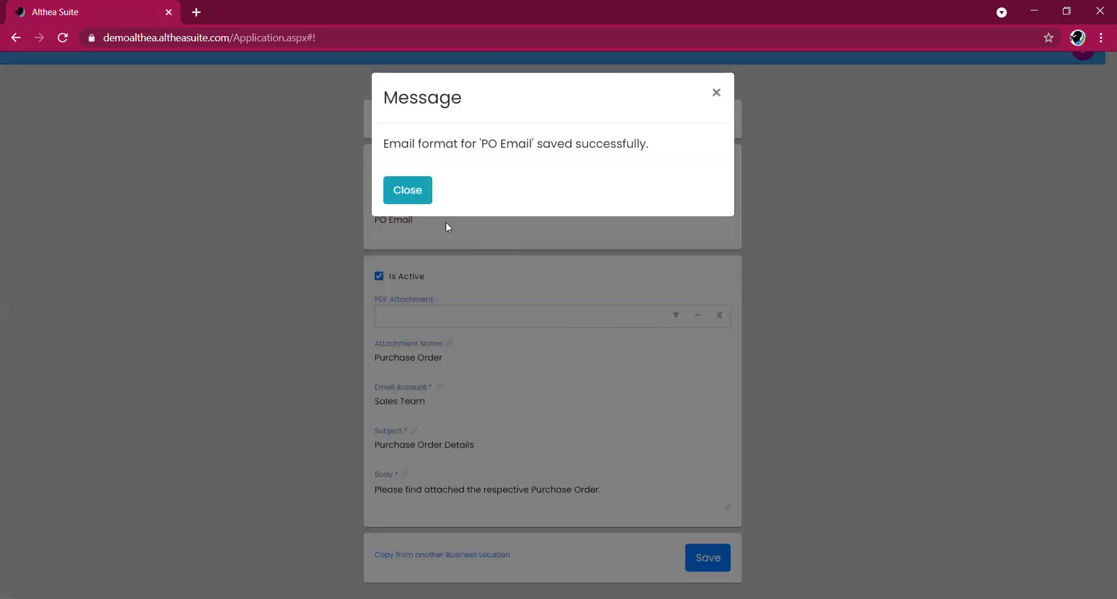
- Close the Email Format form and start new purchase order AS-P00021 from Purchases > Purchase Orders
click(410, 190)
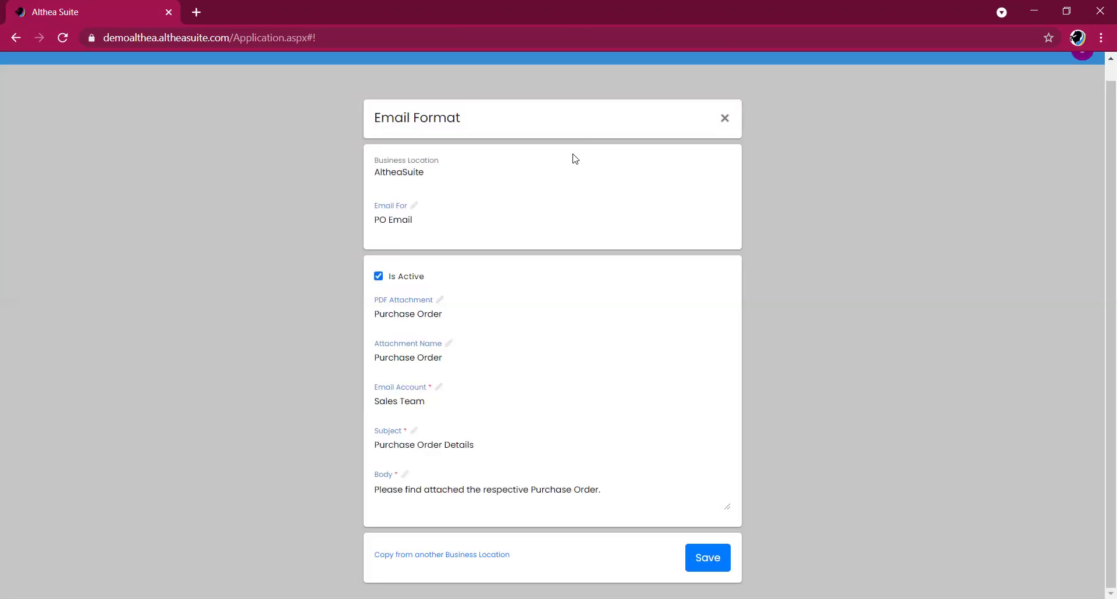
click(728, 123)
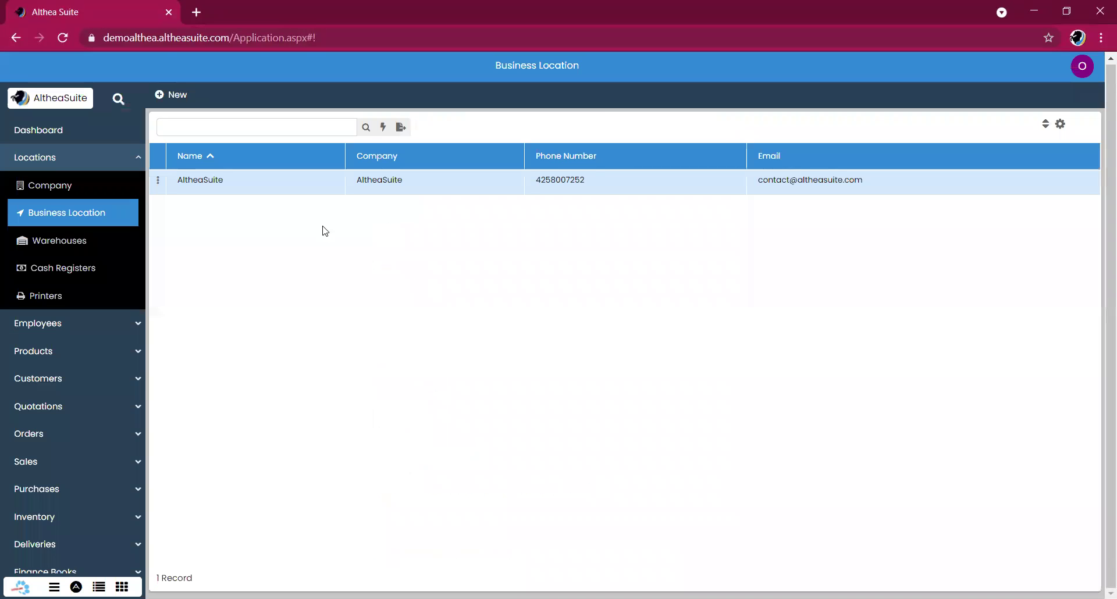
click(128, 167)
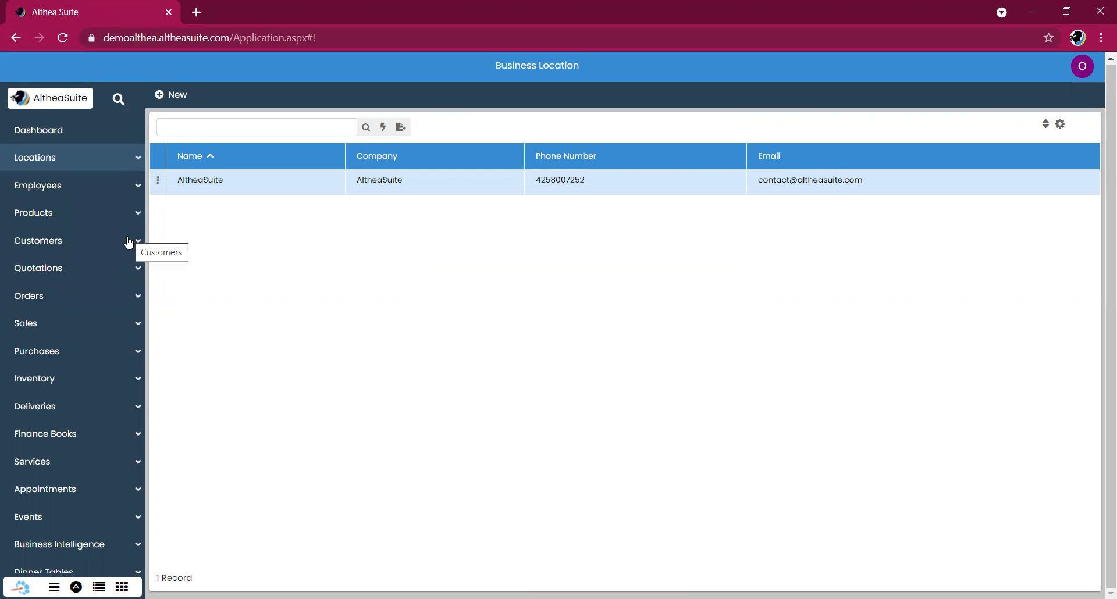
double_click(107, 355)
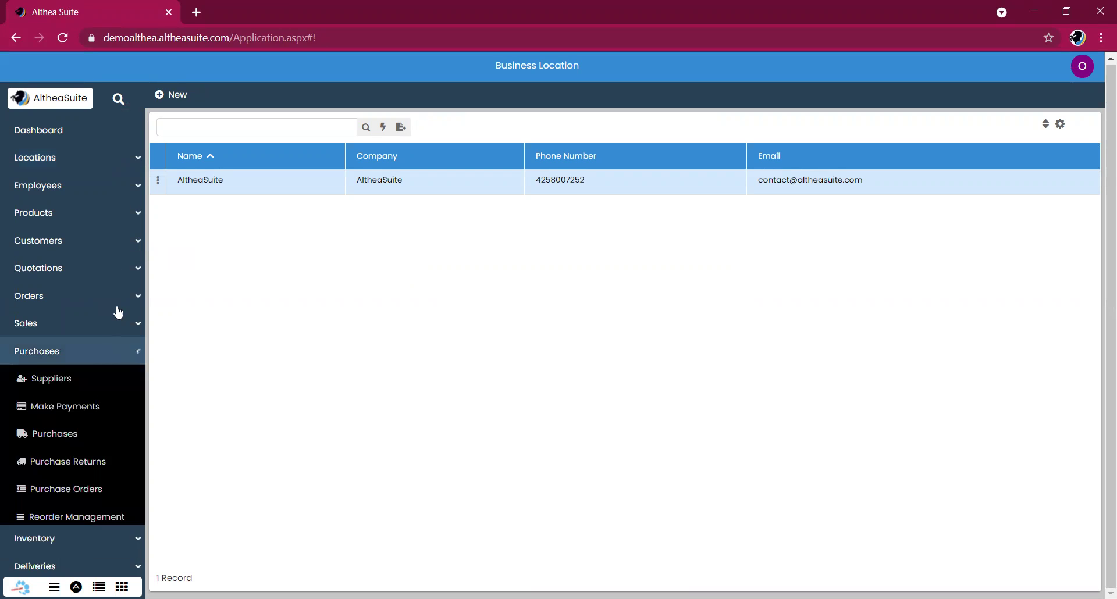
click(117, 349)
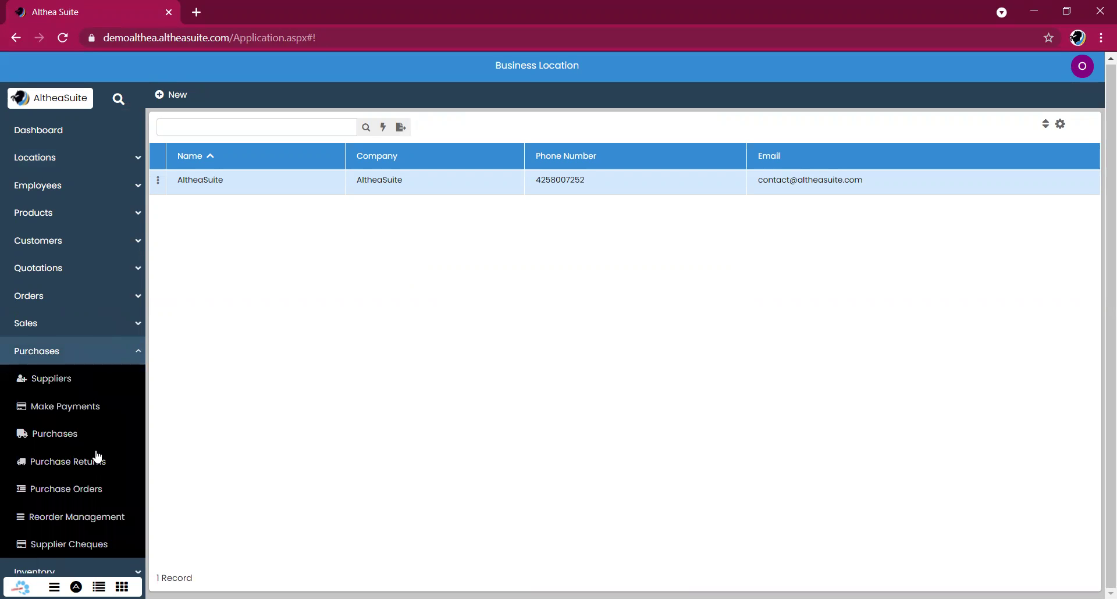
click(100, 487)
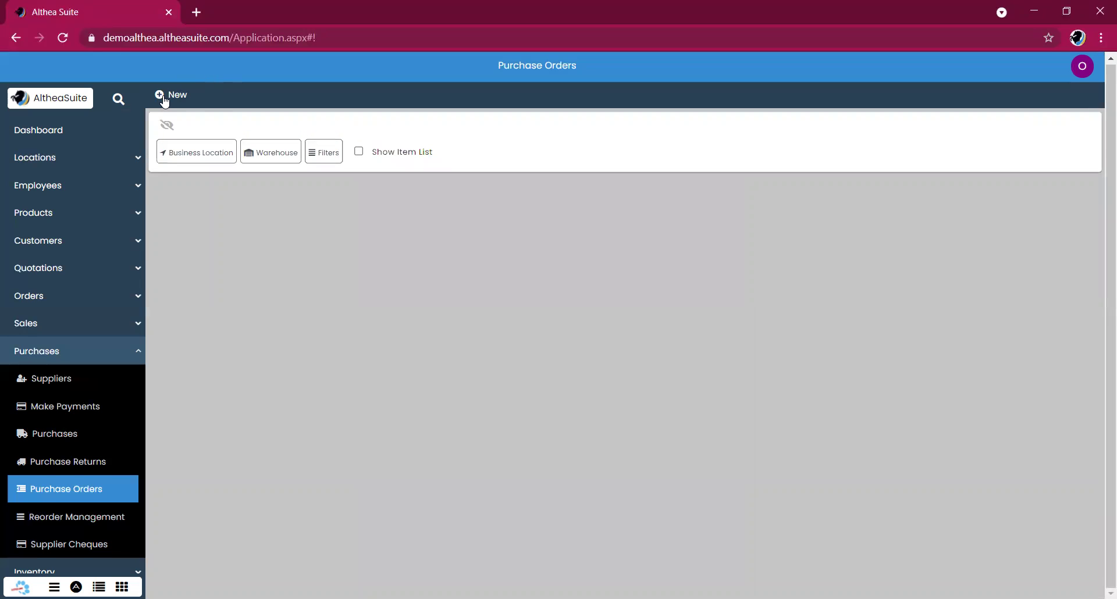
click(164, 98)
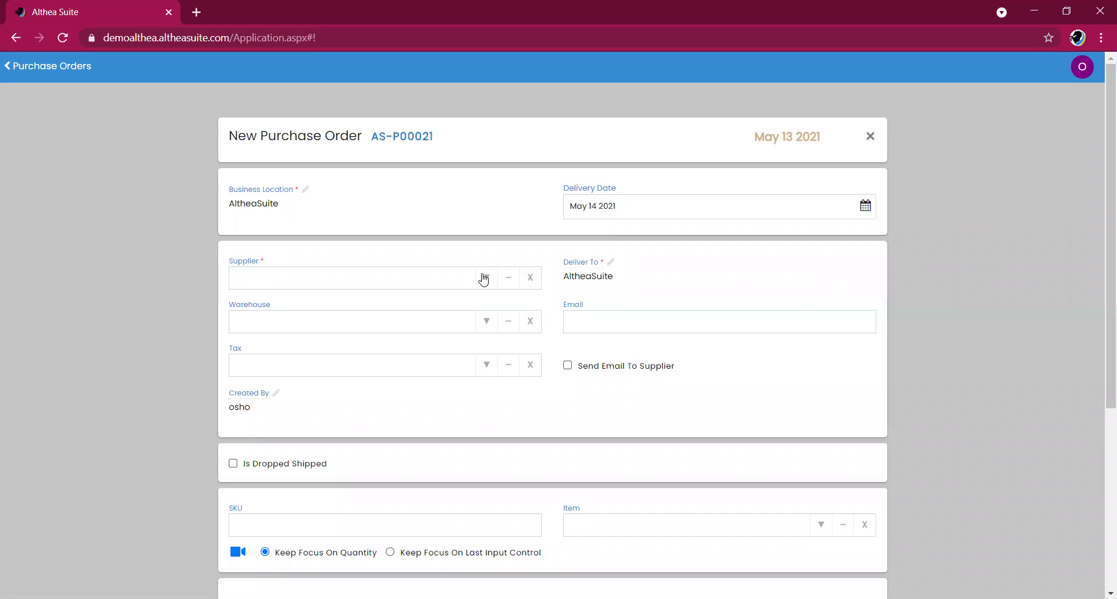
- Select Jaime and Clark Works as the purchase order's supplier
click(483, 278)
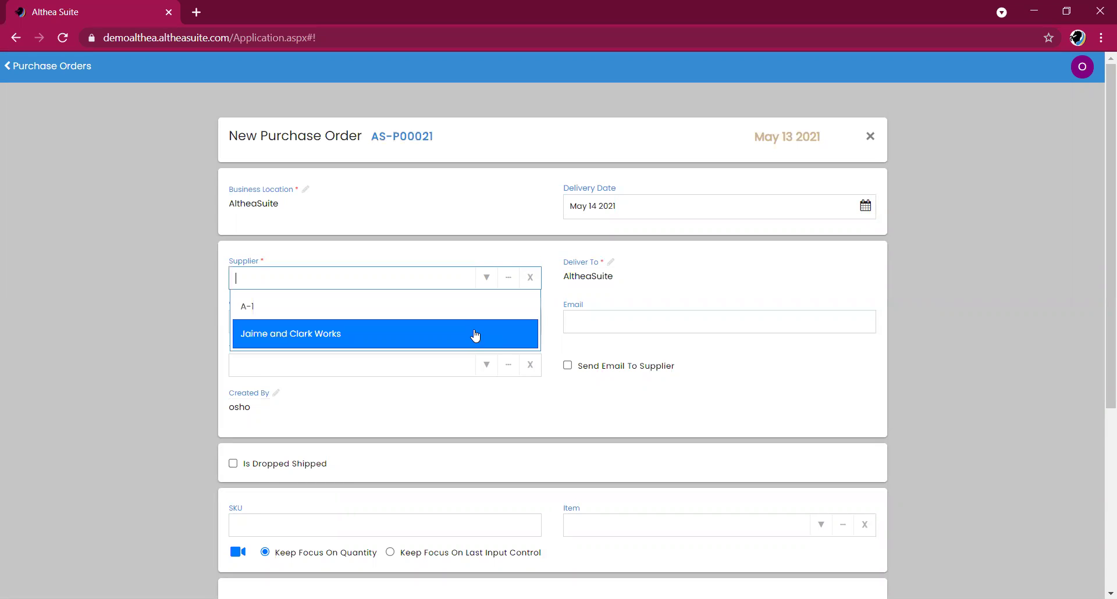
click(475, 336)
scroll(687, 407, down, 1)
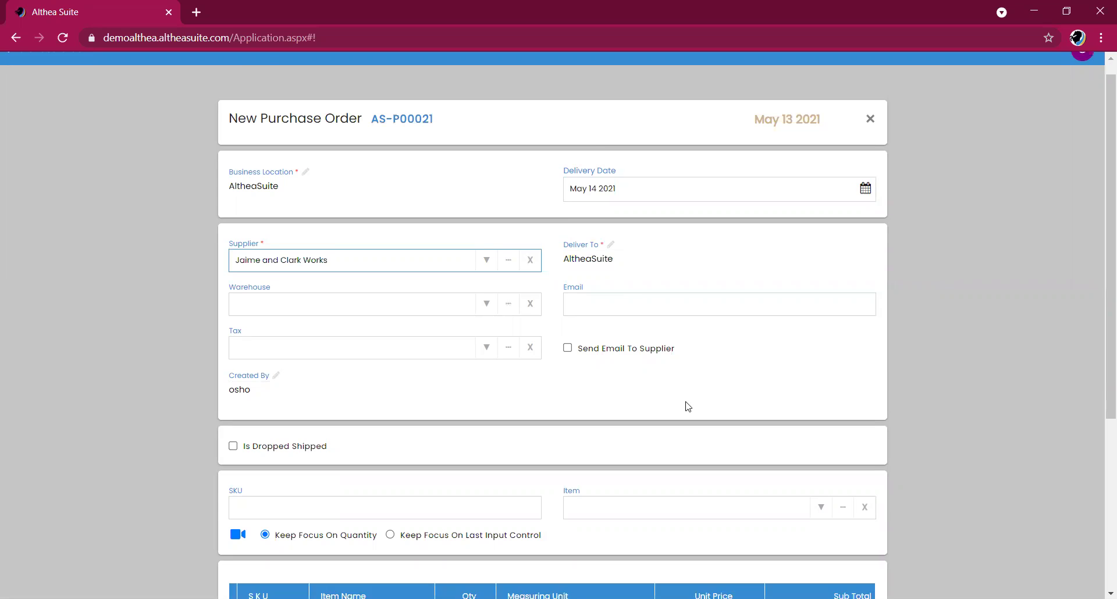
scroll(687, 407, down, 1)
click(468, 195)
click(488, 196)
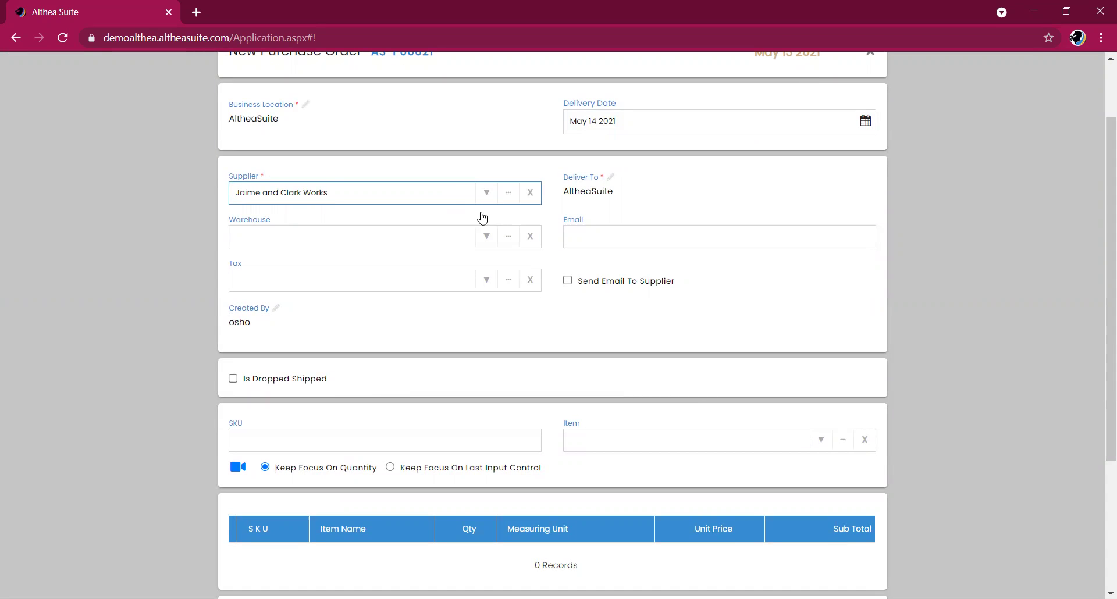
click(478, 231)
click(488, 197)
click(518, 246)
- Enter the supplier's e-mail address, fixing the comma typo, and enable Send Email To Supplier
click(598, 240)
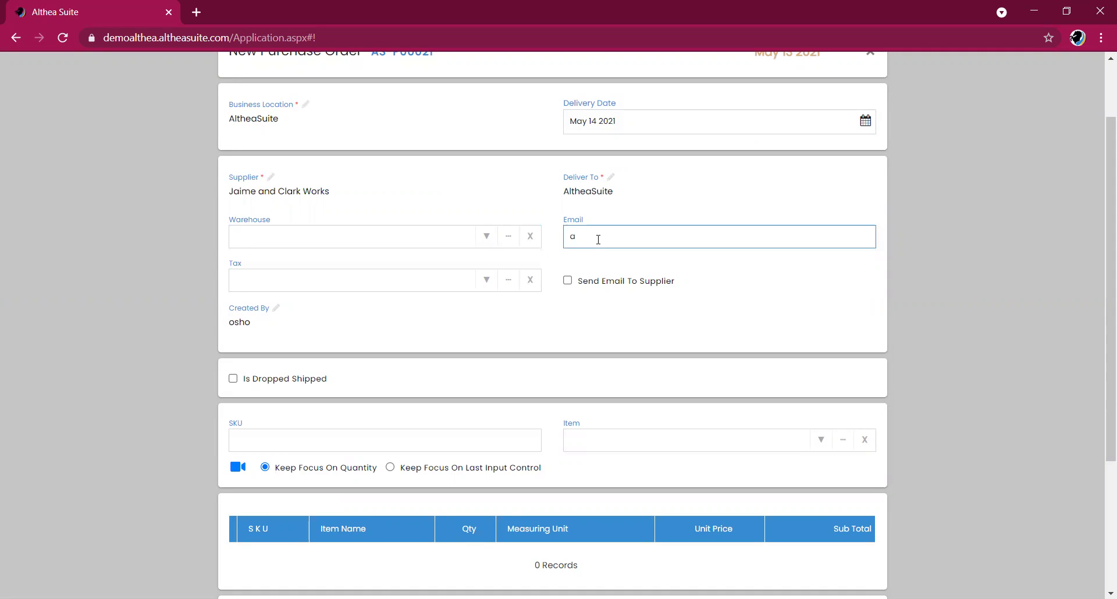
key(Left)
key(Left)
key(Left)
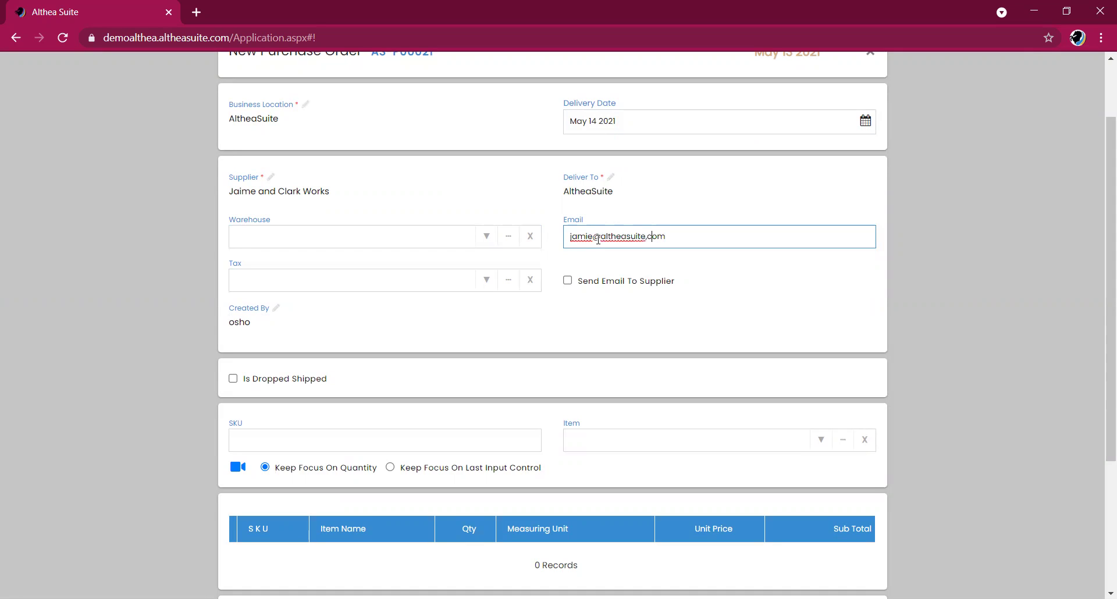
key(BackSpace)
text(.)
click(568, 280)
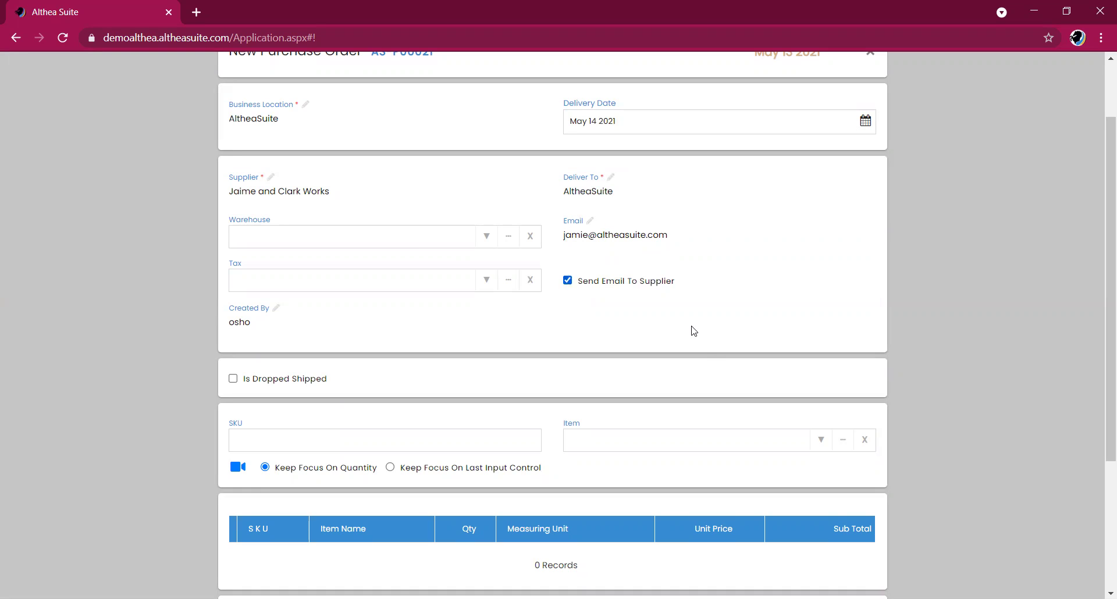
- Add Acorn Nut ($42.00) and Aircraft Door Bolt Pin ($0.00) line items, totalling $42.00
click(821, 441)
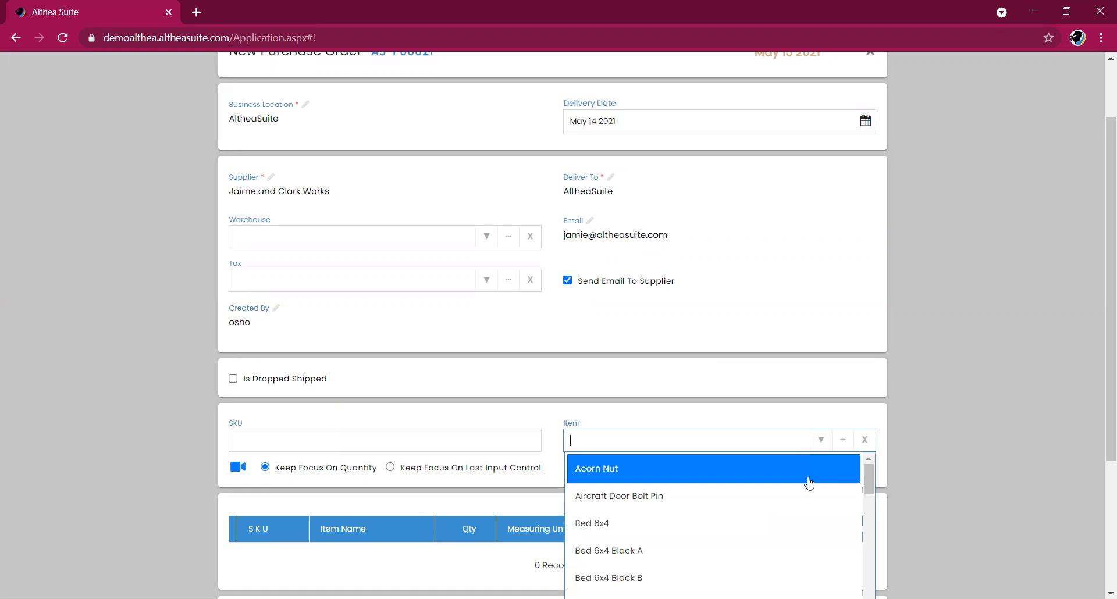
click(808, 482)
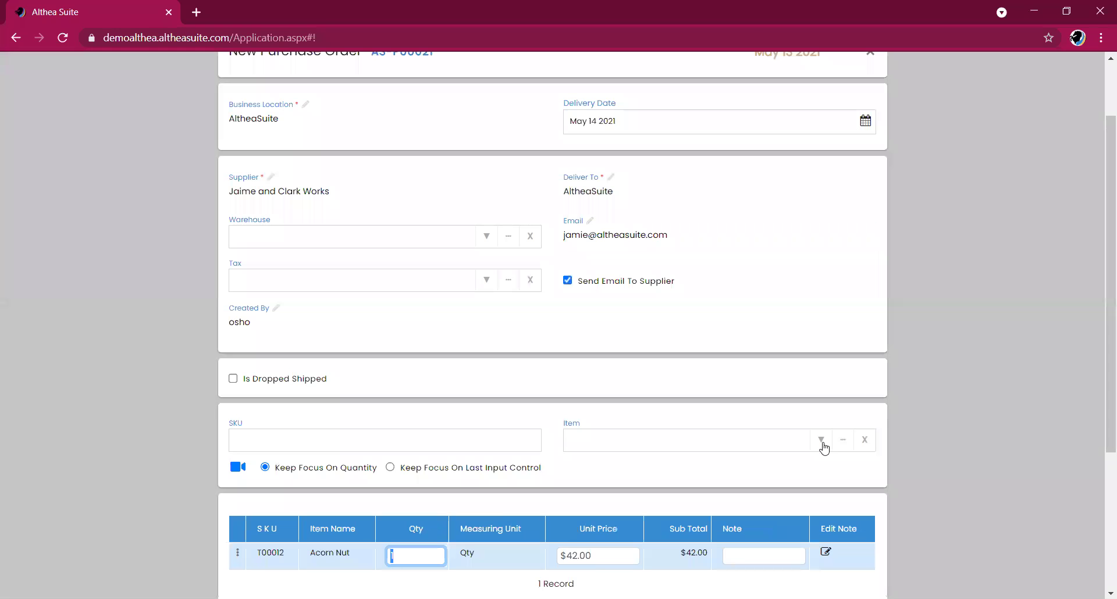
click(822, 442)
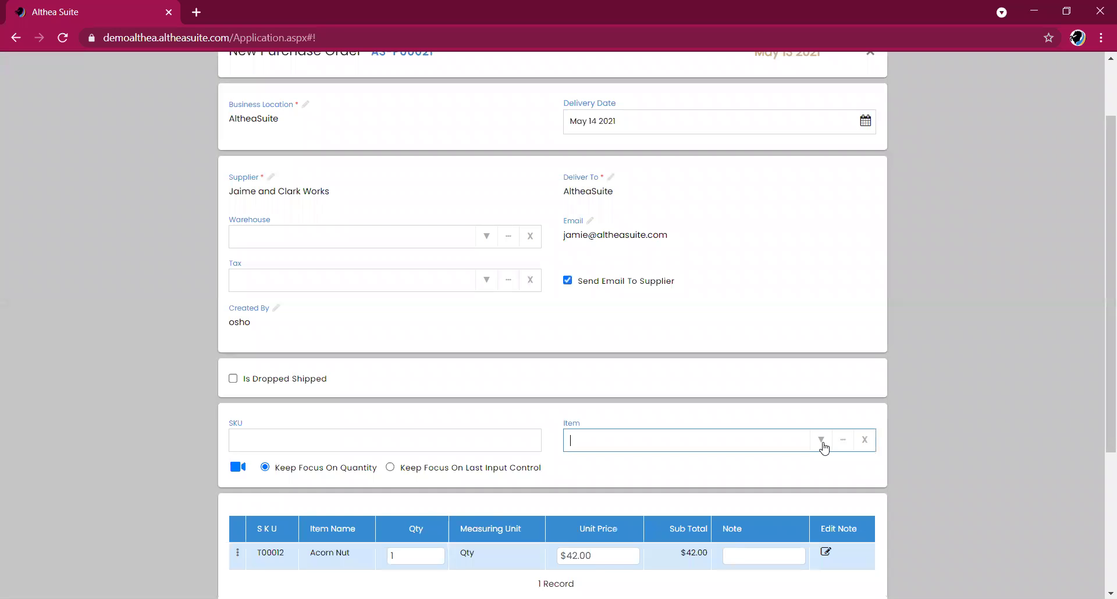
click(808, 498)
drag(1110, 276, 1099, 393)
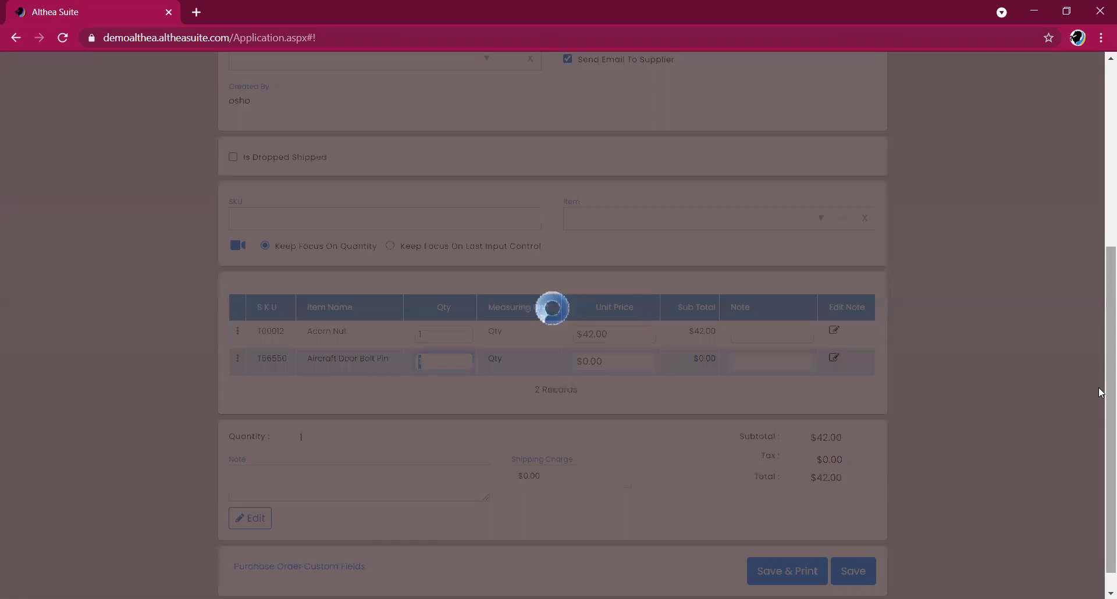
drag(1107, 369, 1108, 367)
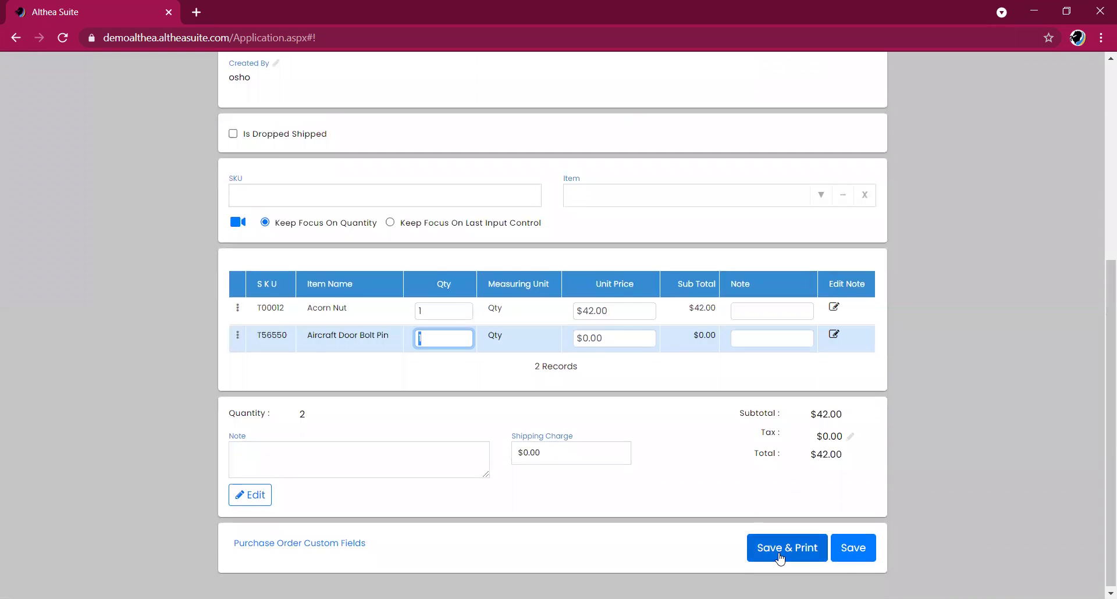
drag(1107, 473, 1107, 300)
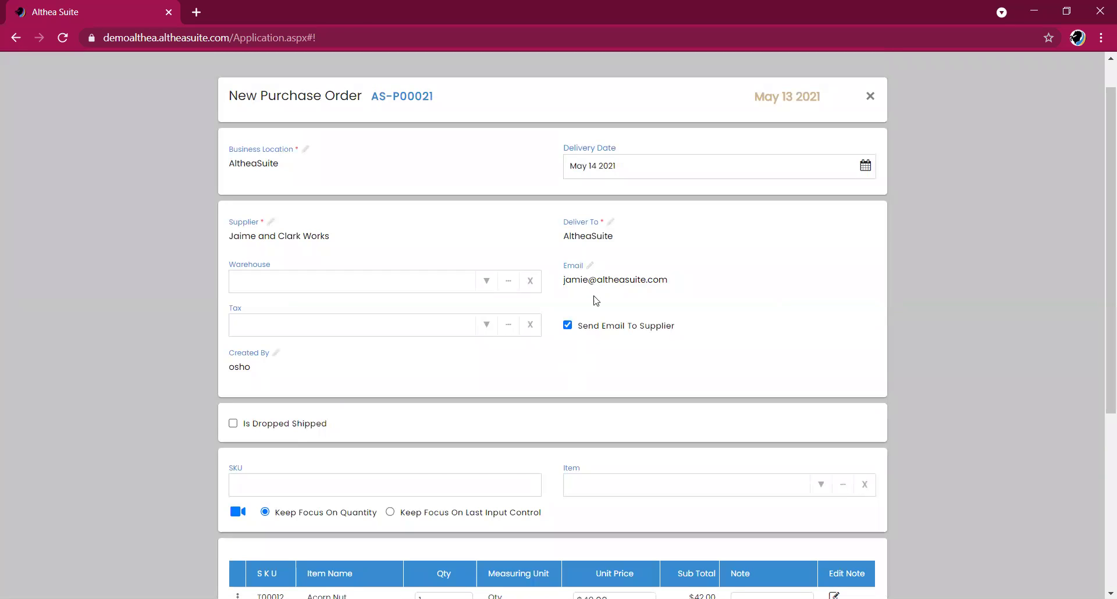